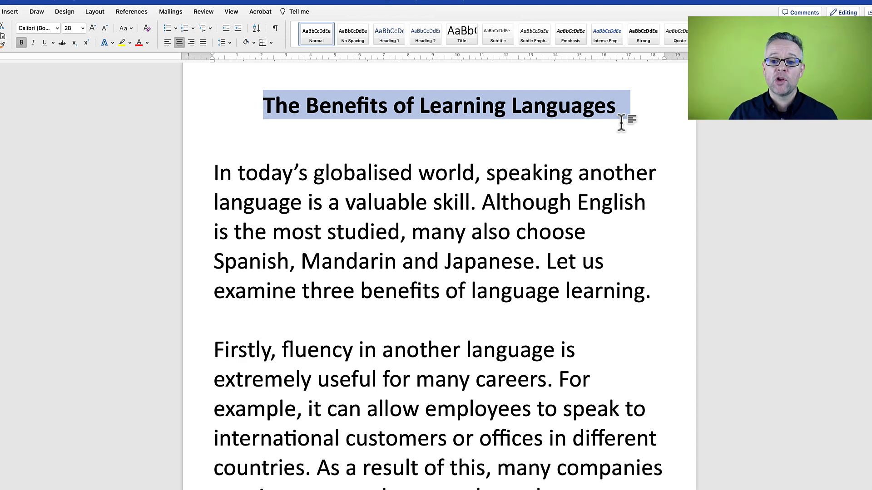
Scroll through the essay and select the whole 'Firstly' paragraph
{"action": "left_click_drag", "start_coordinate": [654, 280], "coordinate": [263, 182]}
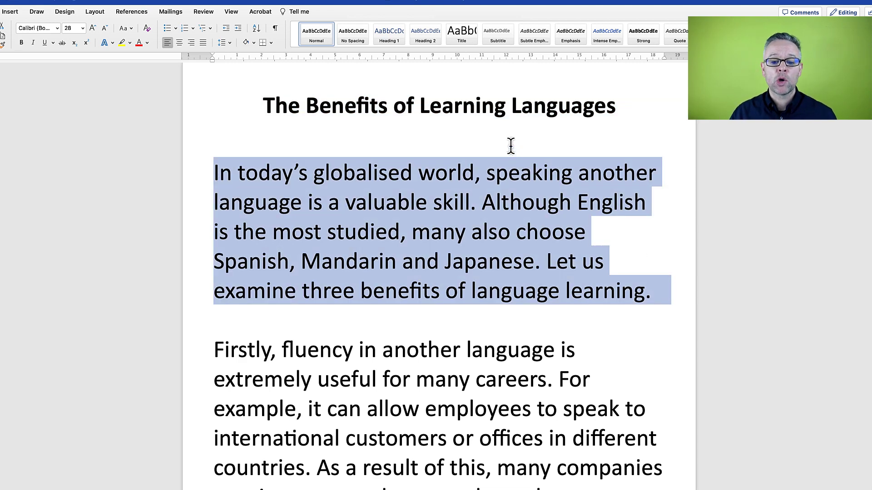
{"action": "scroll", "coordinate": [511, 145], "scroll_direction": "up", "scroll_amount": 1}
{"action": "scroll", "coordinate": [510, 145], "scroll_direction": "down", "scroll_amount": 1}
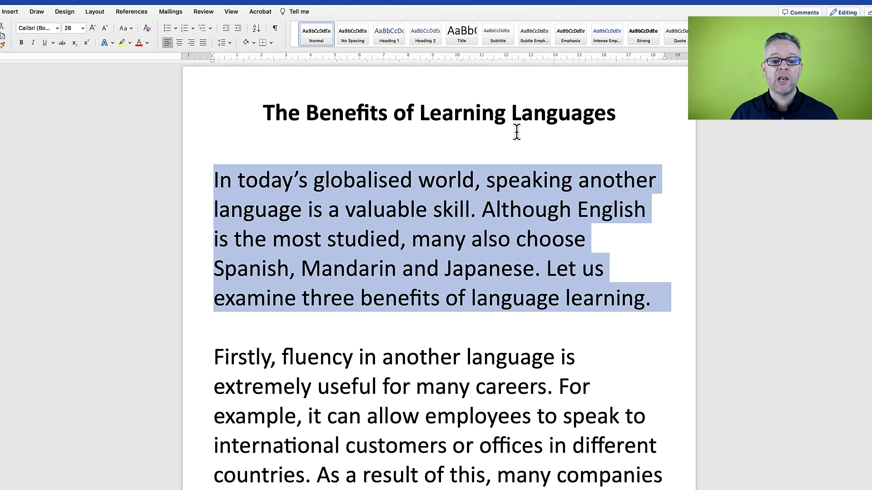
{"action": "scroll", "coordinate": [517, 132], "scroll_direction": "down", "scroll_amount": 1}
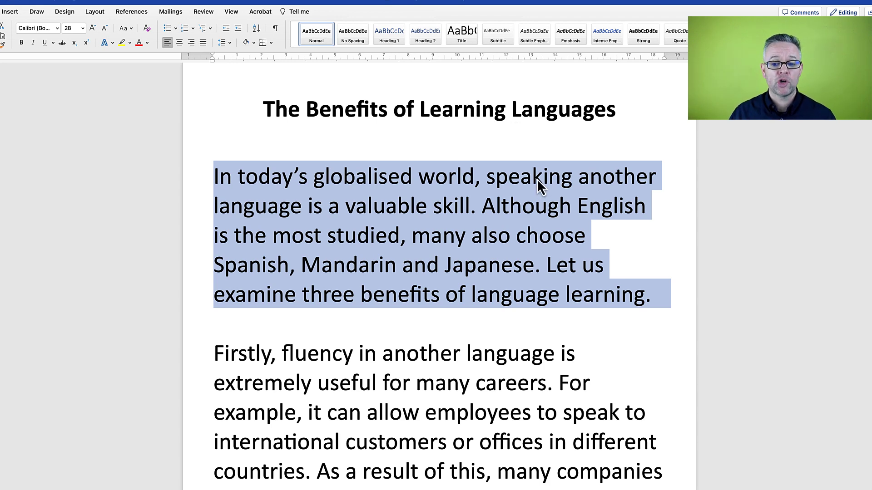
{"action": "scroll", "coordinate": [477, 274], "scroll_direction": "down", "scroll_amount": 5}
{"action": "triple_click", "coordinate": [478, 273]}
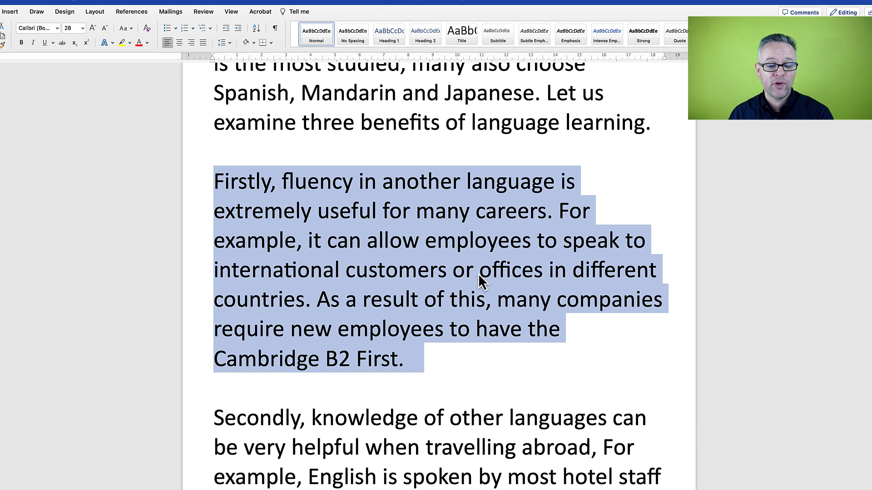
Select the 'Finally' paragraph, then the 'In summary' conclusion paragraph
{"action": "left_click_drag", "start_coordinate": [213, 418], "coordinate": [503, 307]}
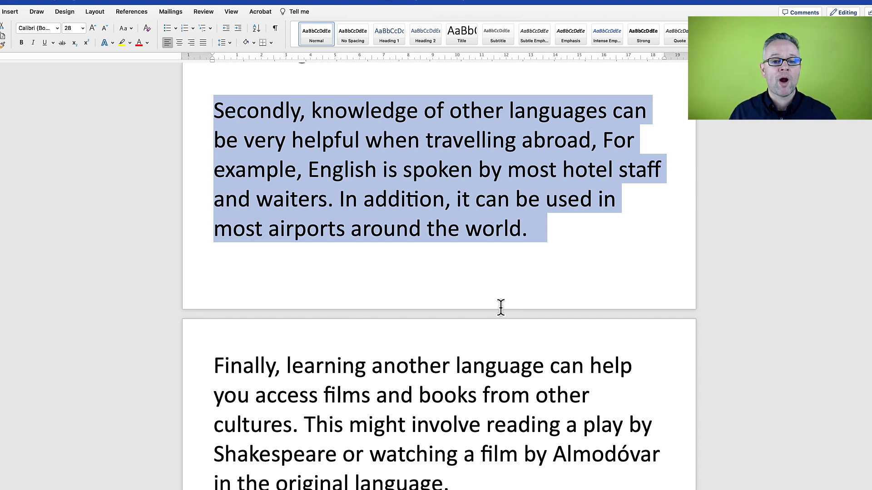
{"action": "triple_click", "coordinate": [552, 363]}
{"action": "scroll", "coordinate": [551, 364], "scroll_direction": "down", "scroll_amount": 5}
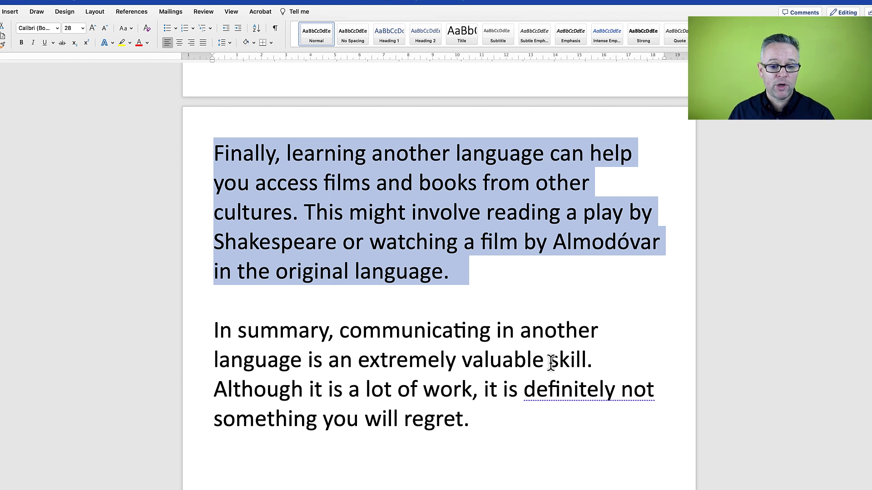
{"action": "scroll", "coordinate": [551, 362], "scroll_direction": "down", "scroll_amount": 5}
{"action": "triple_click", "coordinate": [475, 347]}
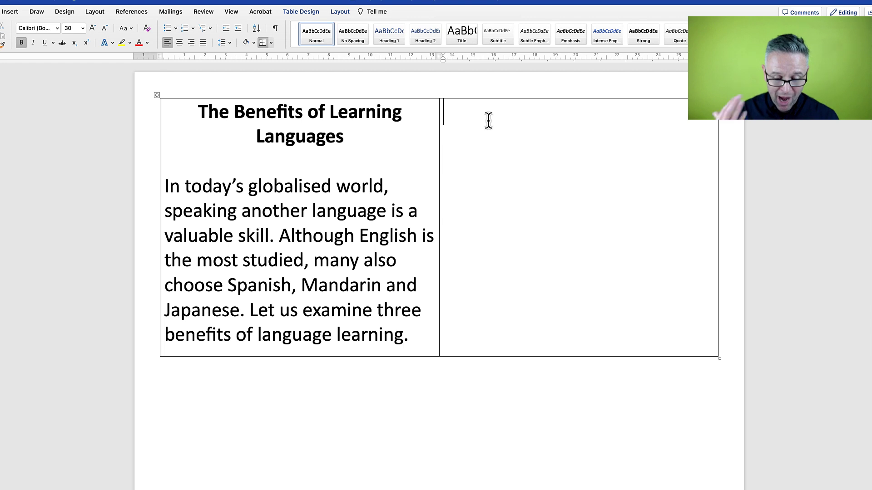
Type 'The Advantages of Multilingualism' in the right cell and centre it
{"action": "type", "text": "The"}
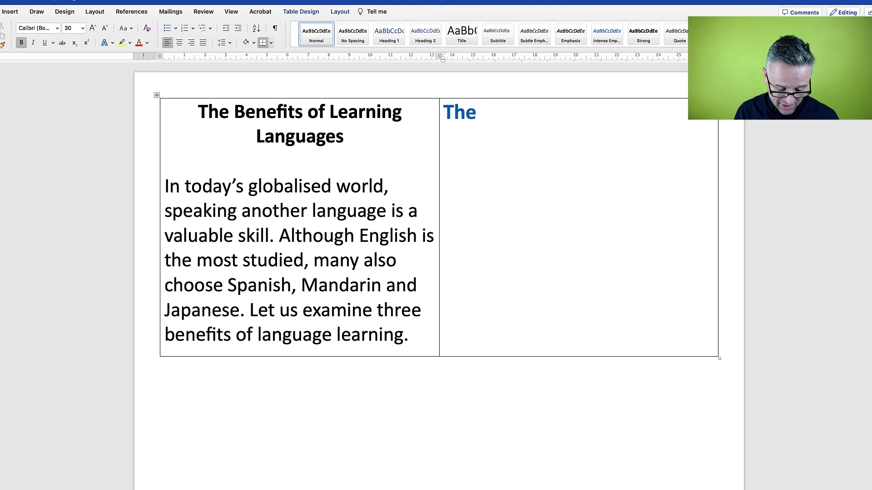
{"action": "type", "text": " Advantages of "}
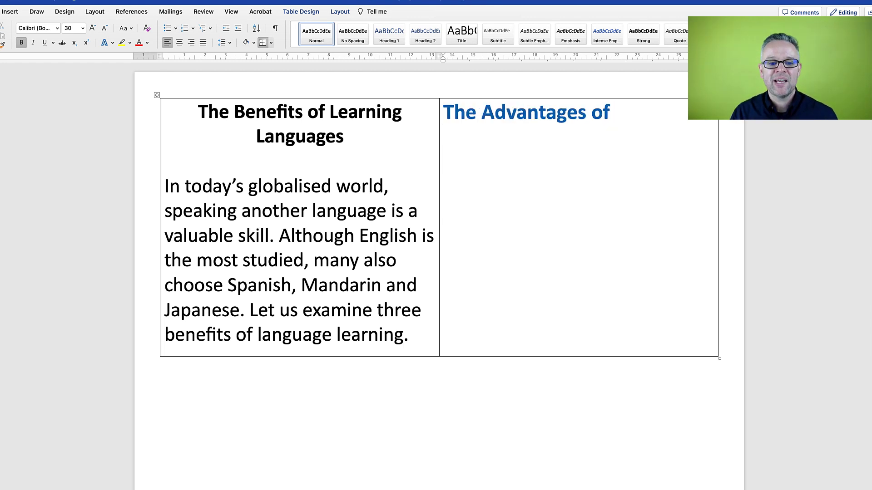
{"action": "type", "text": "Multilingualism"}
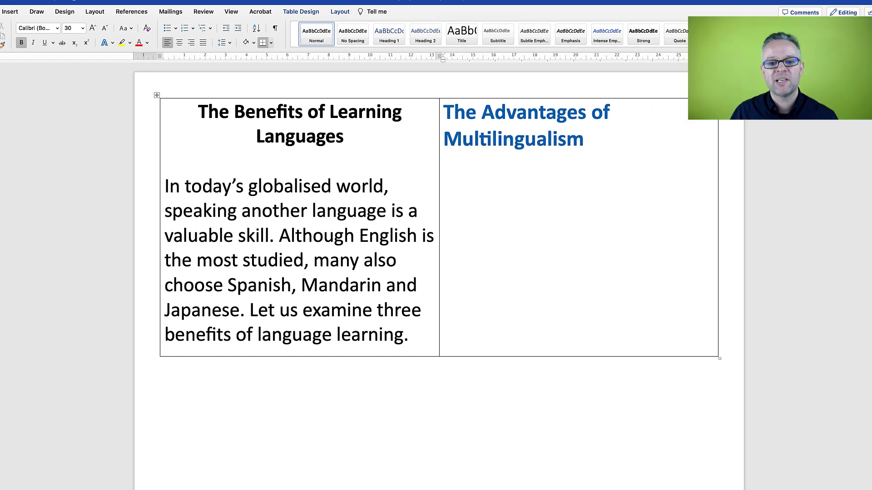
{"action": "left_click_drag", "start_coordinate": [603, 132], "coordinate": [399, 114]}
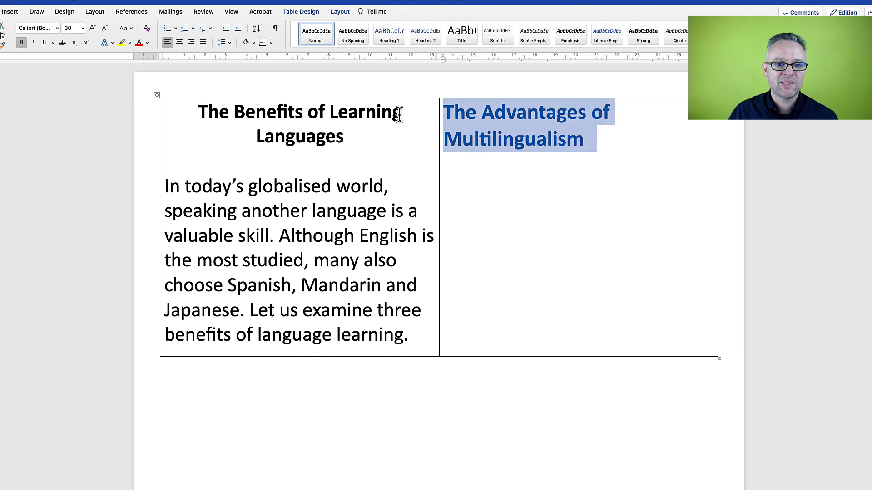
{"action": "left_click", "coordinate": [179, 43]}
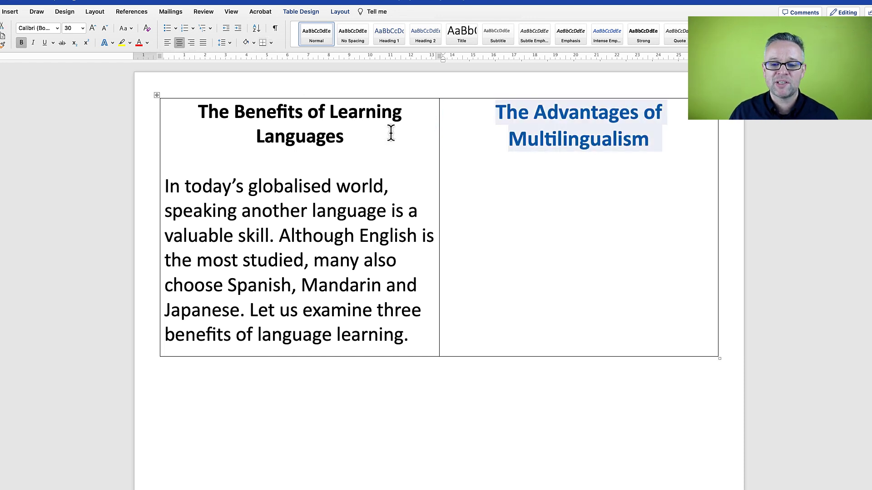
{"action": "left_click", "coordinate": [450, 189]}
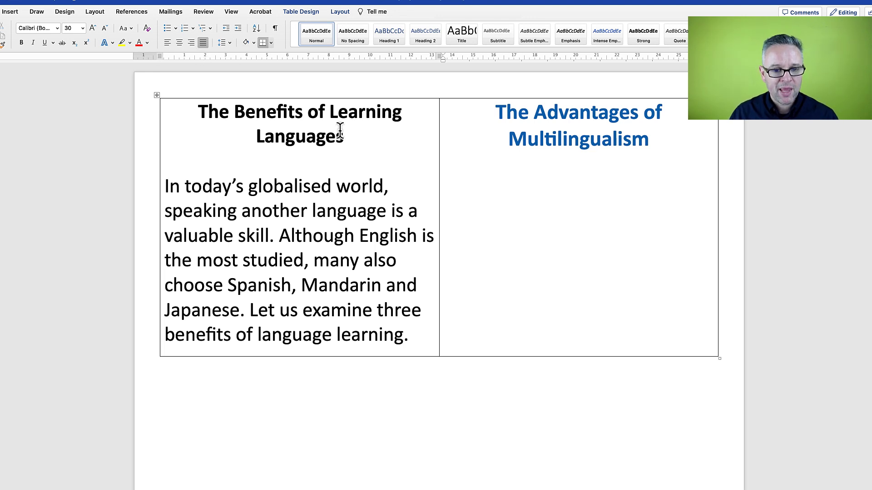
{"action": "scroll", "coordinate": [329, 132], "scroll_direction": "down", "scroll_amount": 1}
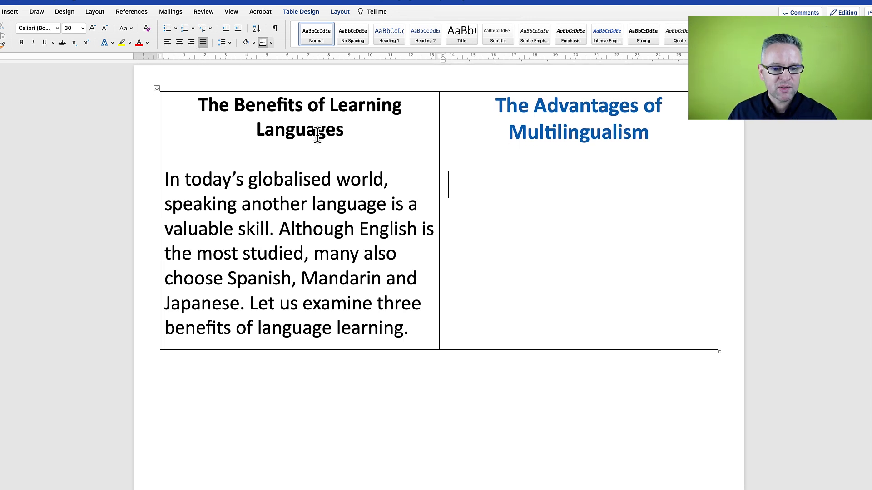
Type 'In today's rapidly shrinking world,' in blue, remove the leading space and left-align it
{"action": "scroll", "coordinate": [193, 156], "scroll_direction": "down", "scroll_amount": 1}
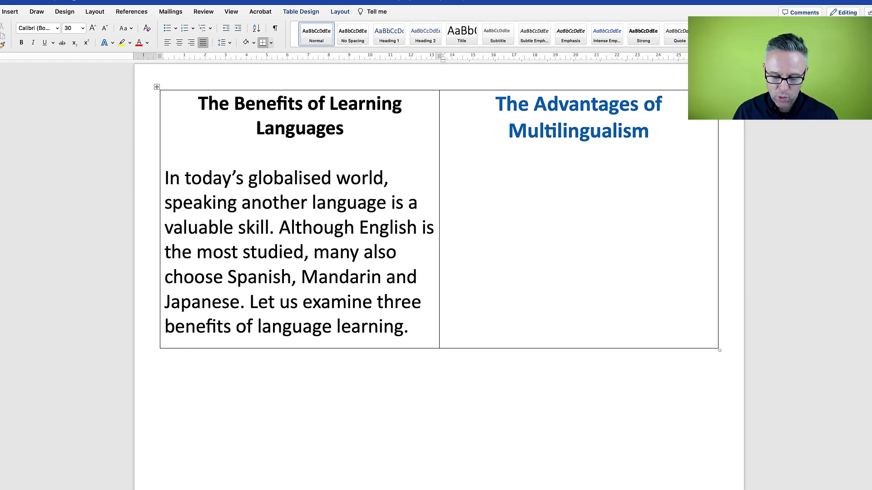
{"action": "type", "text": "In to"}
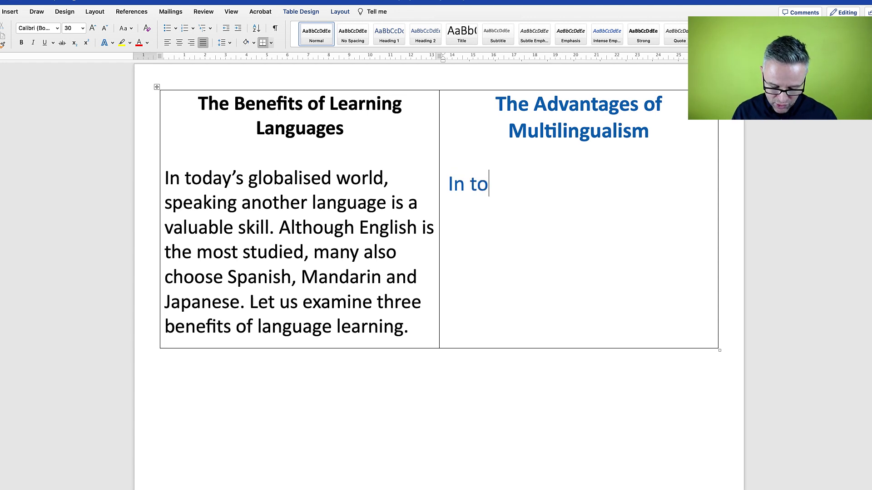
{"action": "type", "text": "day's rapidly"}
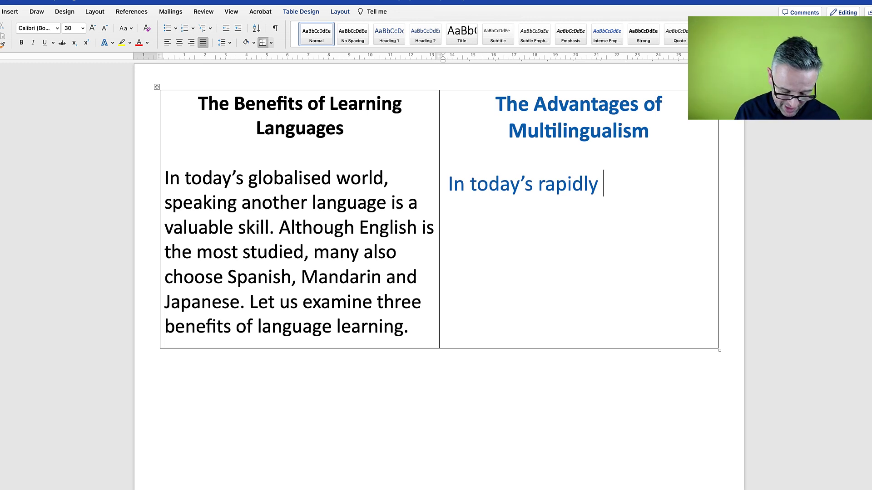
{"action": "type", "text": "shrin"}
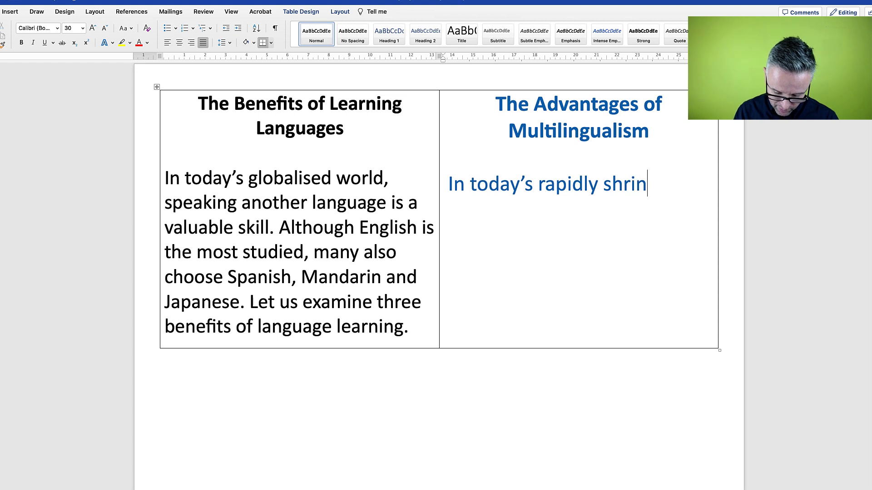
{"action": "type", "text": "king wo"}
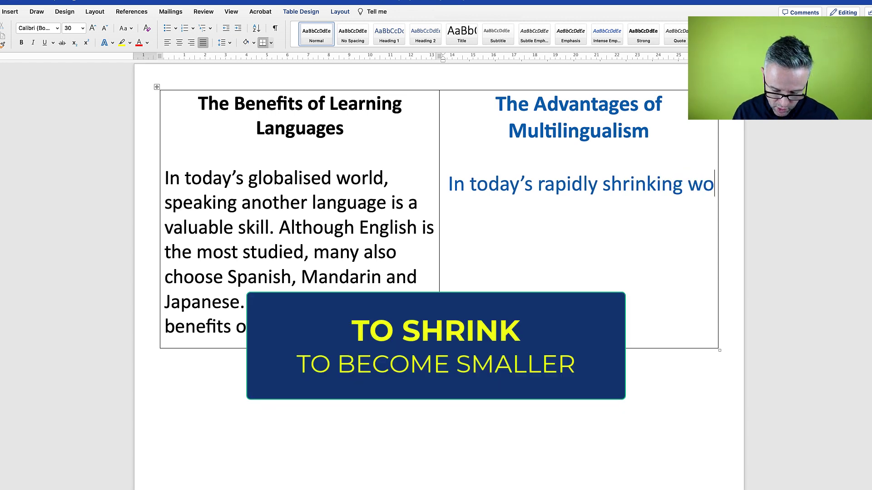
{"action": "type", "text": "rld,"}
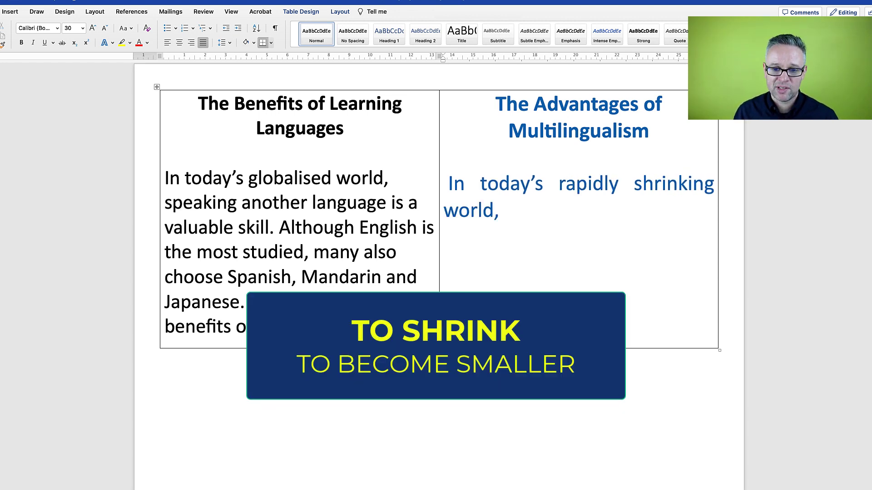
{"action": "left_click", "coordinate": [449, 186]}
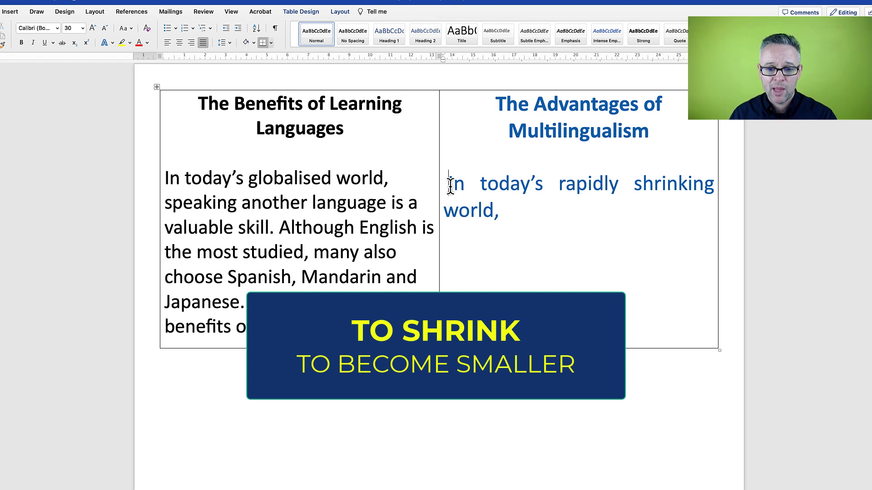
{"action": "key", "text": "BackSpace"}
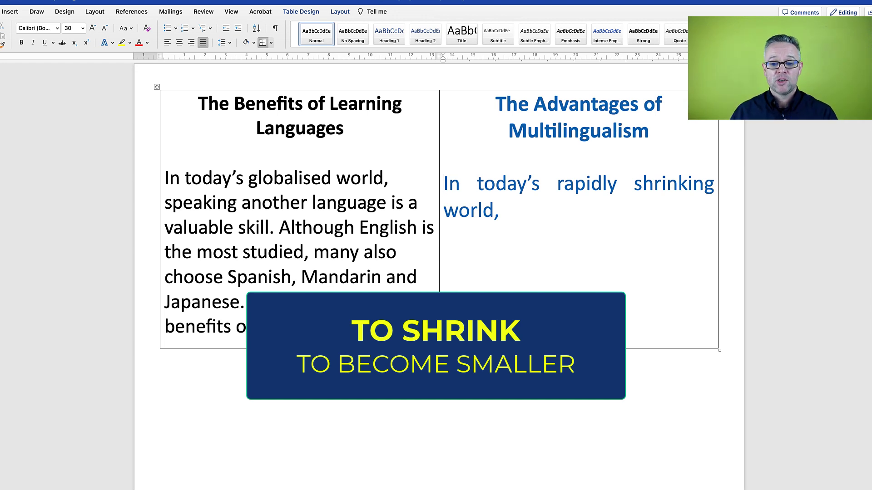
{"action": "left_click_drag", "start_coordinate": [502, 214], "coordinate": [453, 187]}
{"action": "left_click", "coordinate": [169, 43]}
{"action": "left_click", "coordinate": [504, 214]}
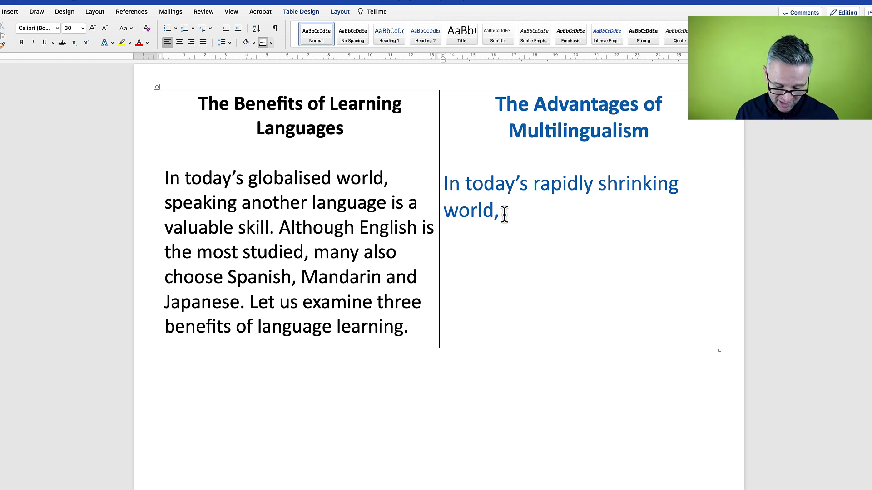
Continue the blue sentence with 'speaking a second (or third!) language is a highly desirable asset.'
{"action": "type", "text": "speaking a second (or third"}
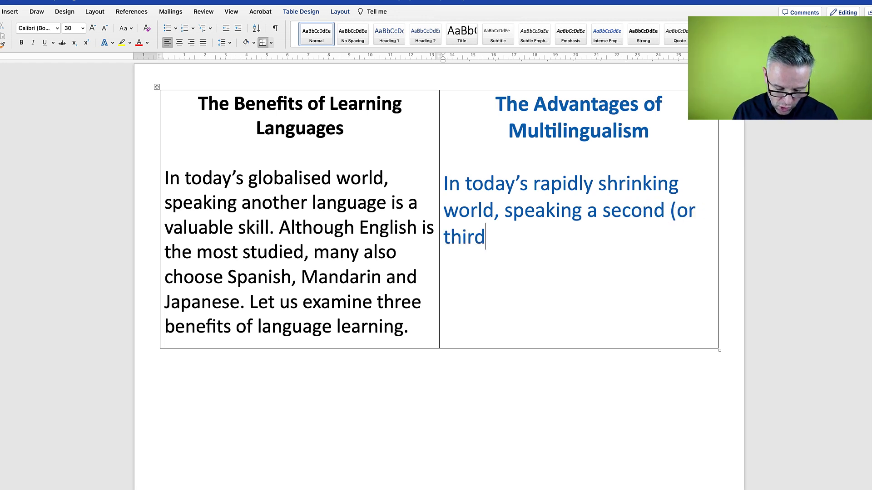
{"action": "type", "text": "!) language"}
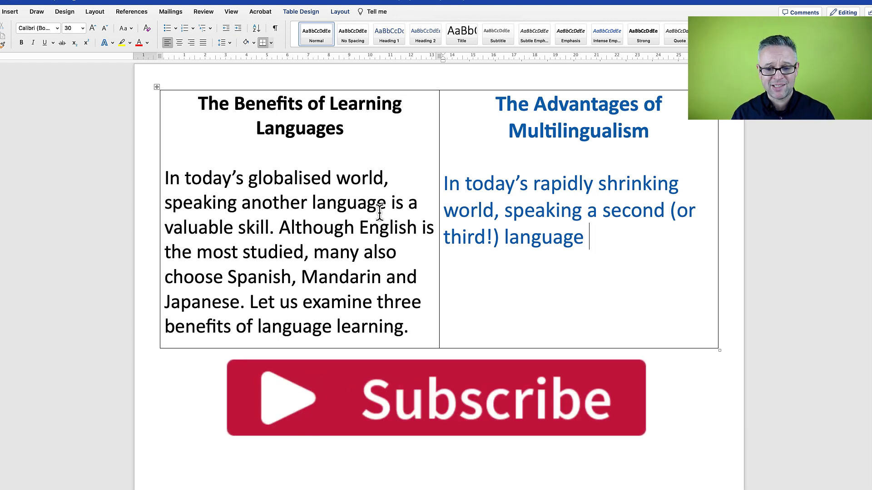
{"action": "type", "text": "is a "}
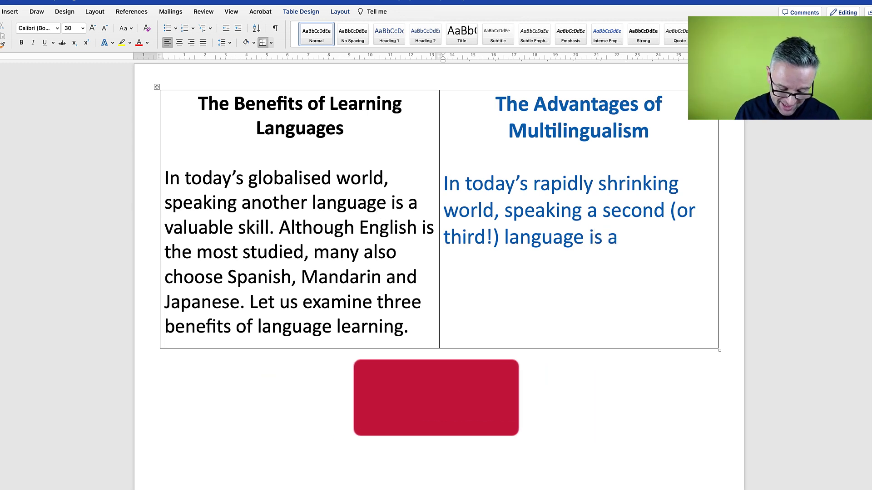
{"action": "type", "text": "highl"}
{"action": "type", "text": "y desir"}
{"action": "type", "text": "able asse"}
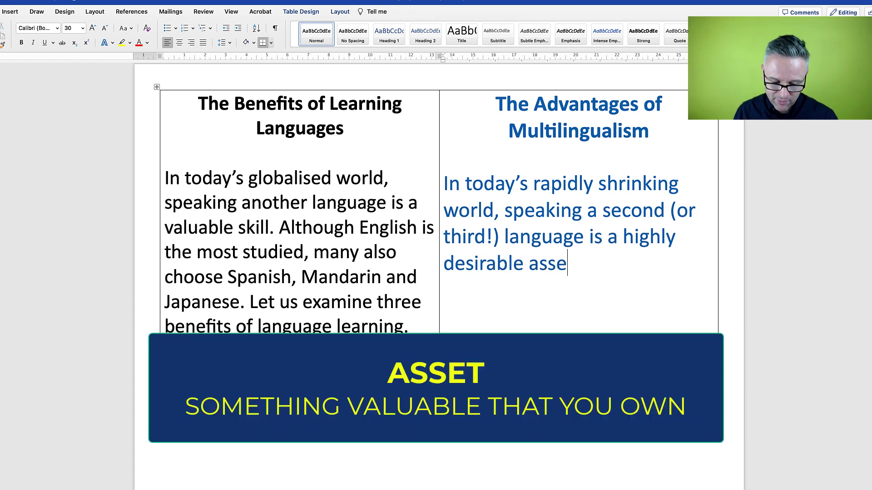
{"action": "type", "text": "t."}
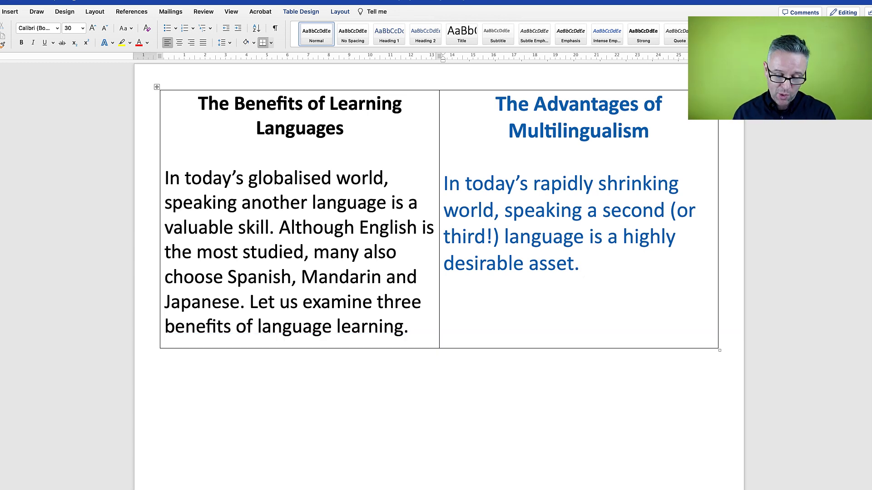
Add the 'Whilst English…' sentence ending 'languages such as: Spanish, Mandarin and Japanese'
{"action": "left_click_drag", "start_coordinate": [281, 226], "coordinate": [317, 275]}
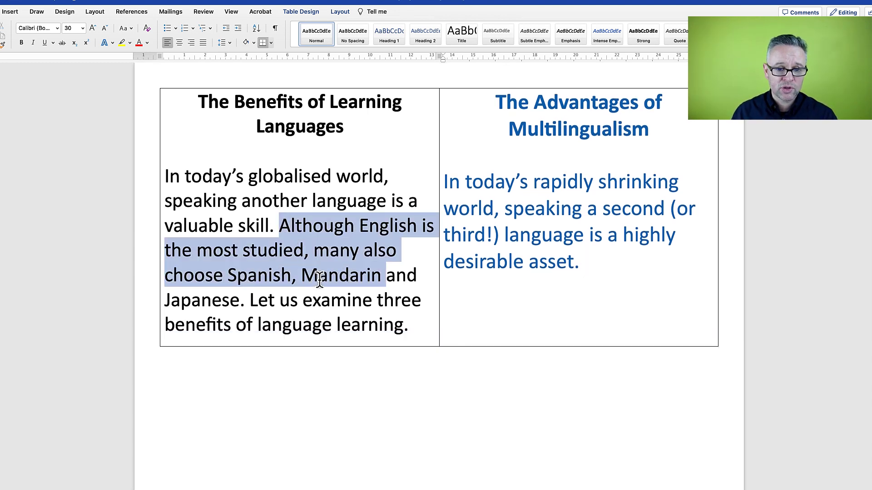
{"action": "left_click", "coordinate": [596, 267]}
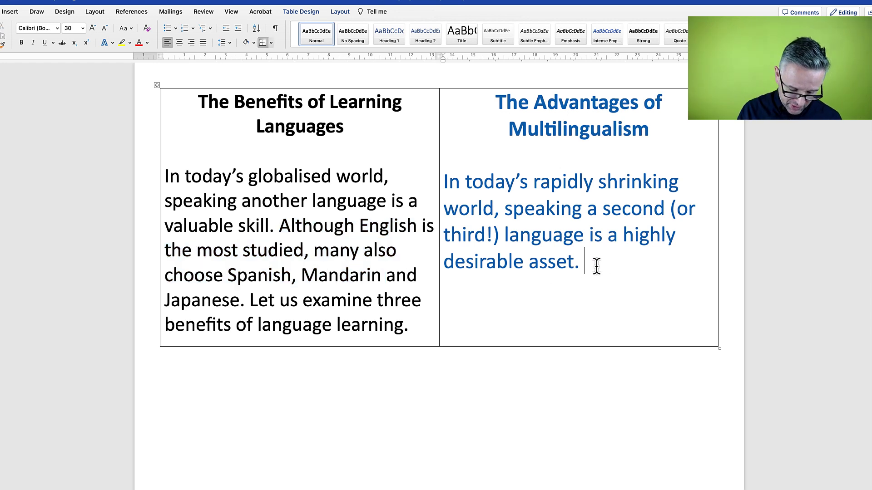
{"action": "type", "text": "Whilst English "}
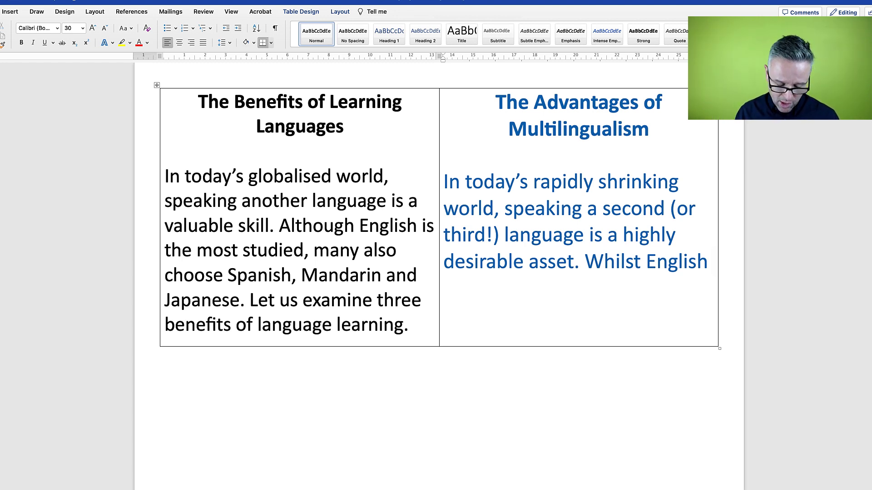
{"action": "type", "text": "is withou"}
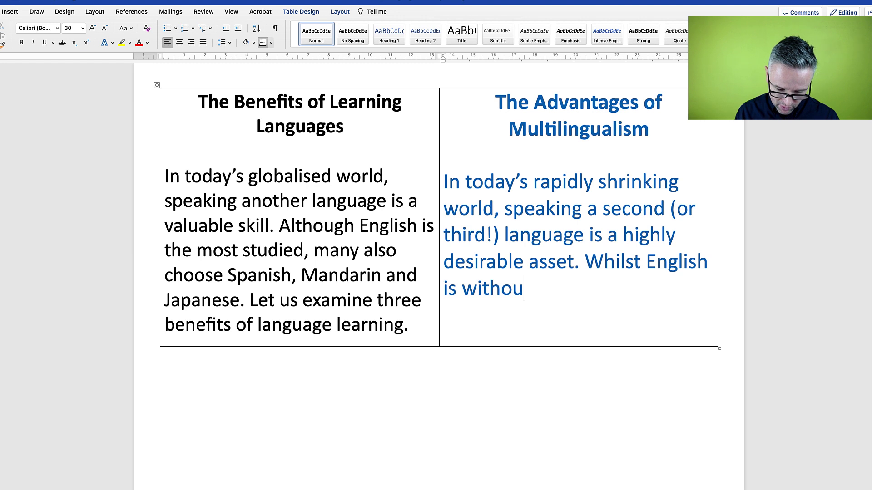
{"action": "type", "text": "t a "}
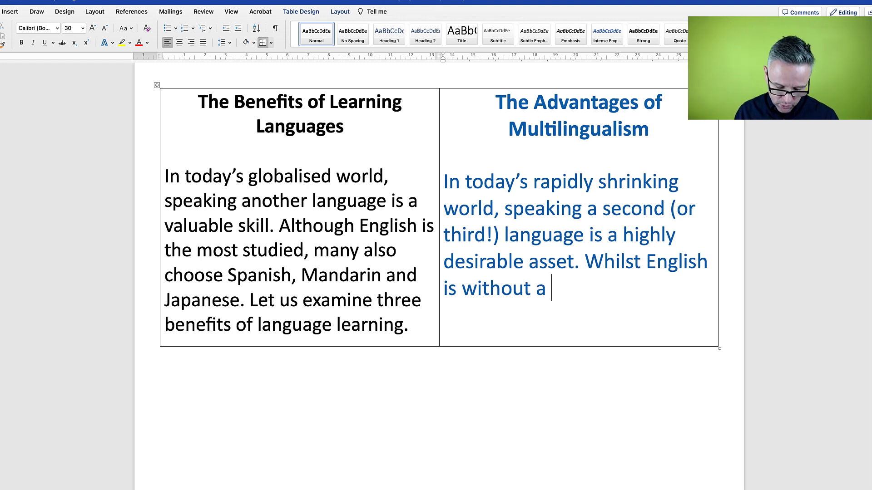
{"action": "type", "text": "doubt "}
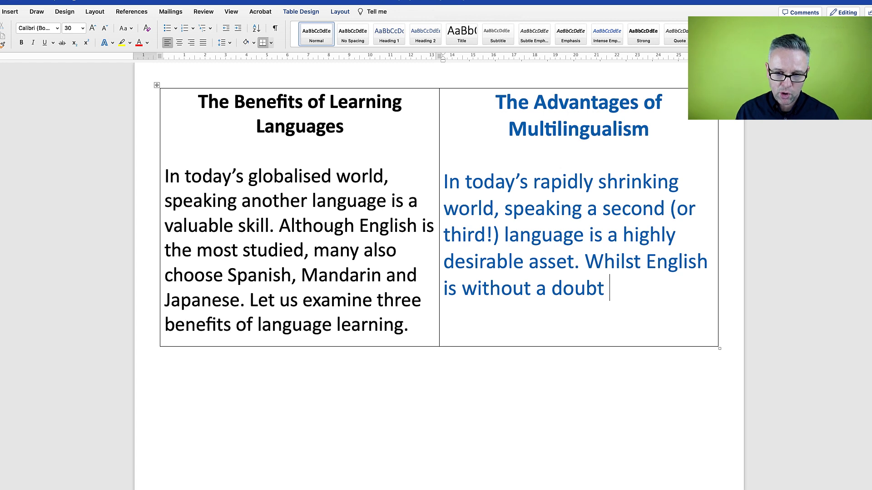
{"action": "type", "text": "the most frequently studied choice,"}
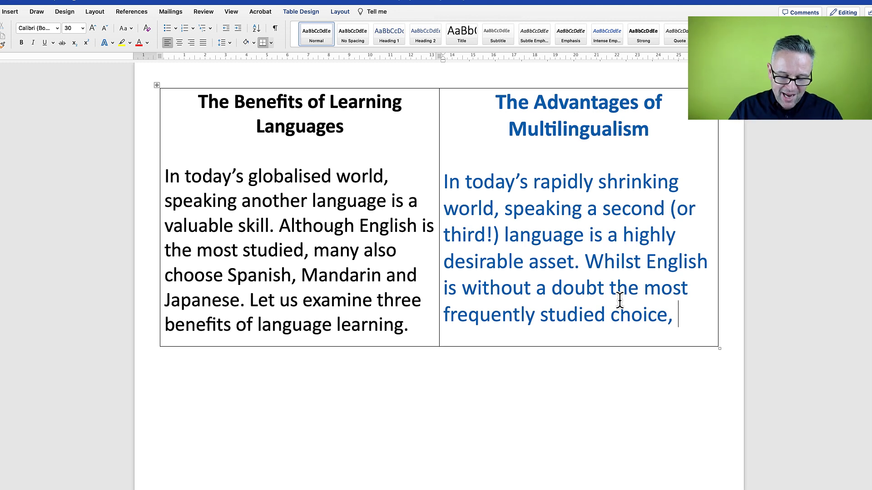
{"action": "type", "text": "inc"}
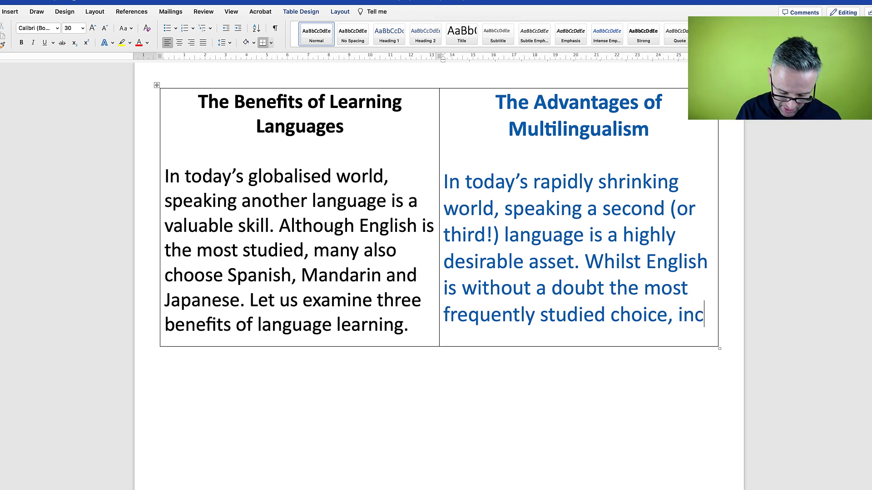
{"action": "type", "text": "reasing n"}
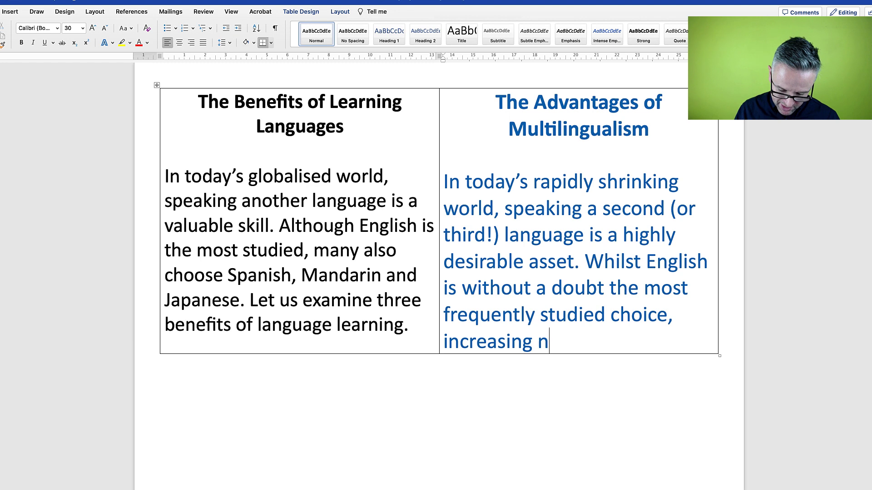
{"action": "type", "text": "umbers "}
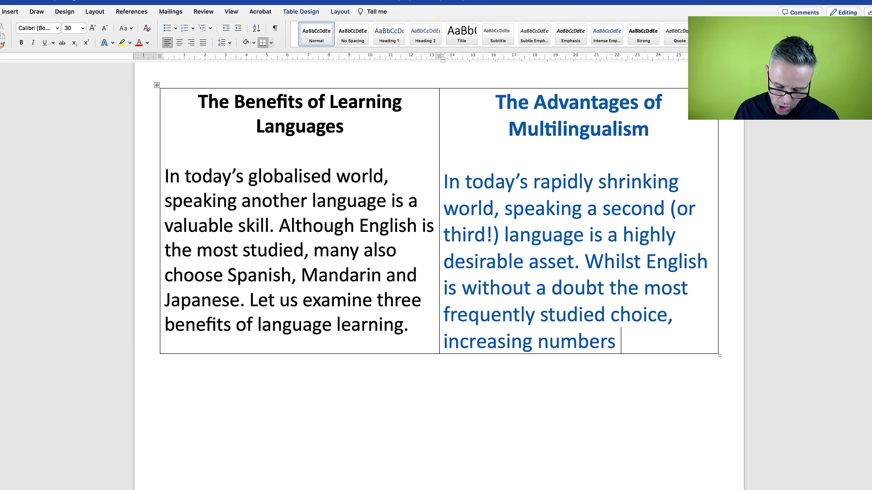
{"action": "type", "text": "of people "}
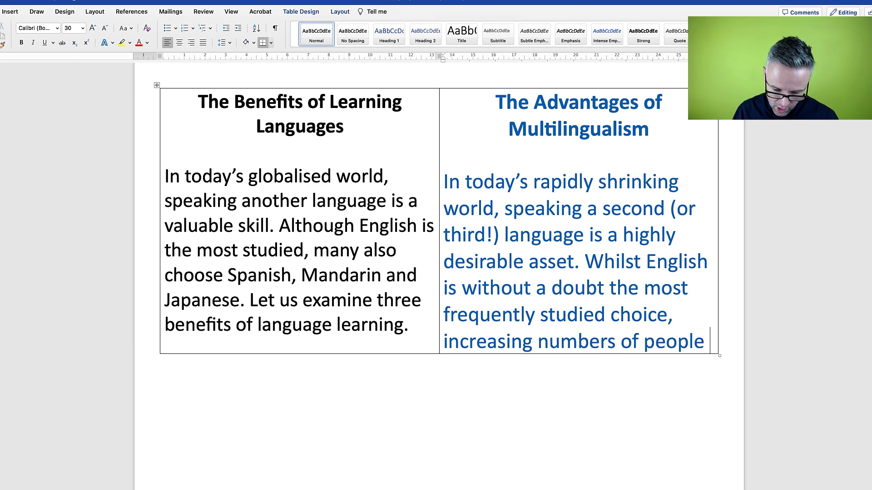
{"action": "type", "text": "are opting"}
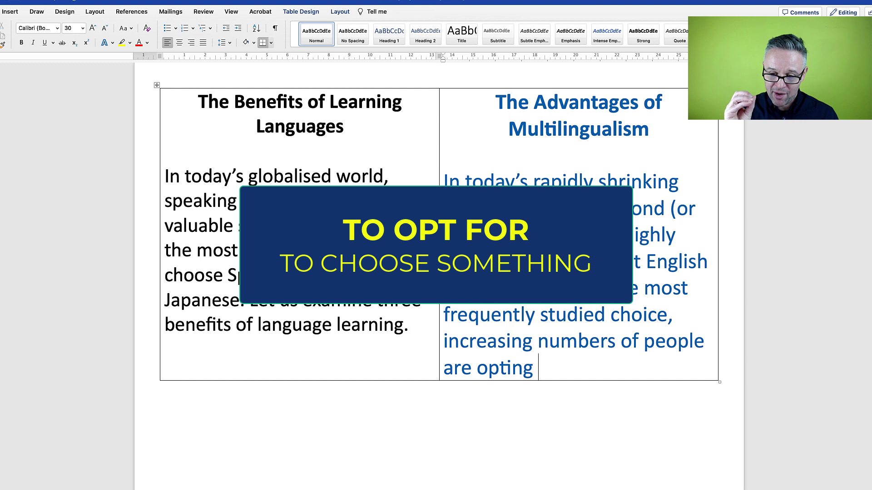
{"action": "type", "text": "for "}
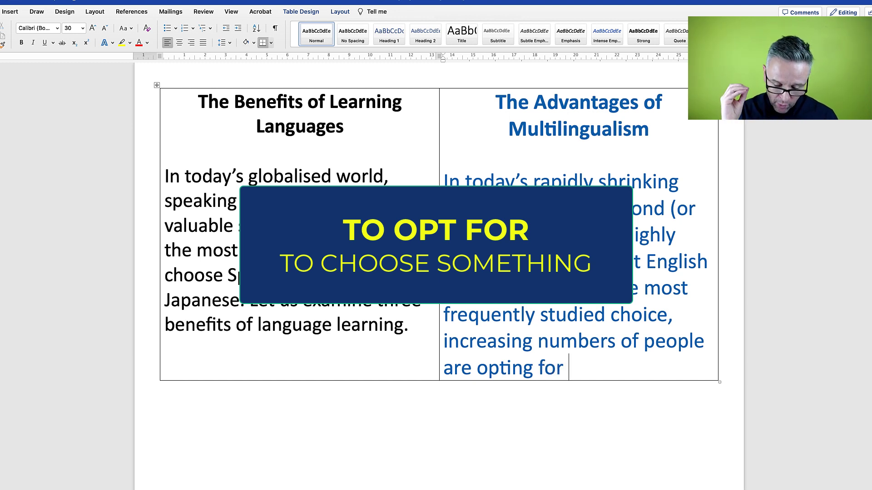
{"action": "type", "text": "languages such a"}
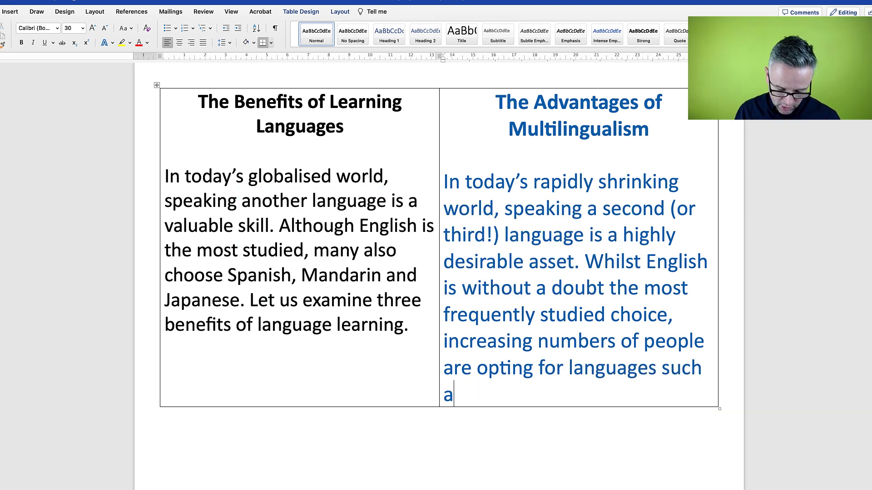
{"action": "type", "text": "s: "}
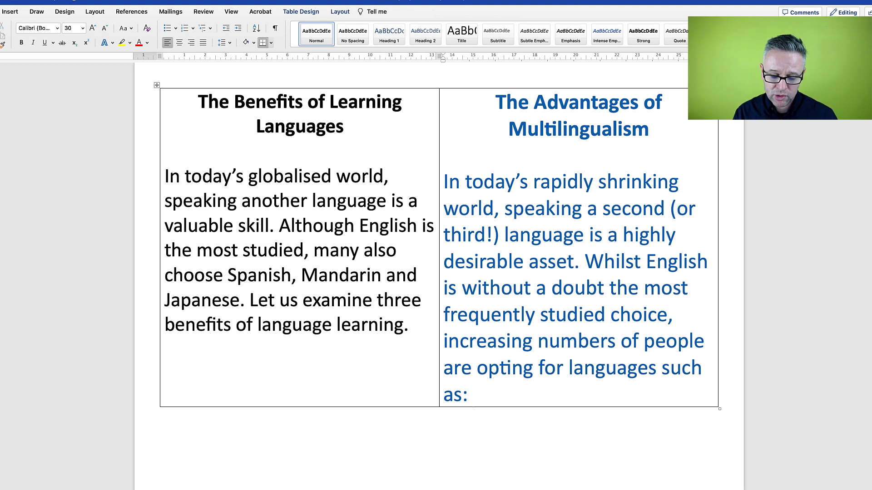
{"action": "type", "text": "Span"}
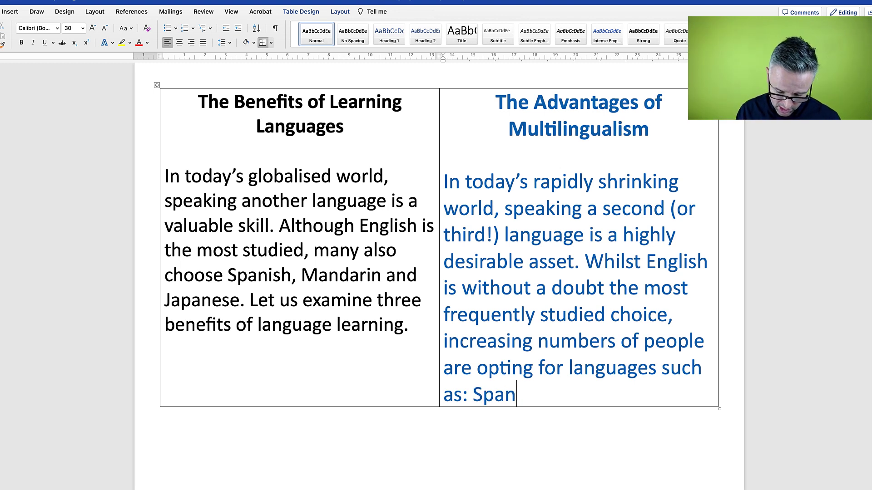
{"action": "type", "text": "ish, "}
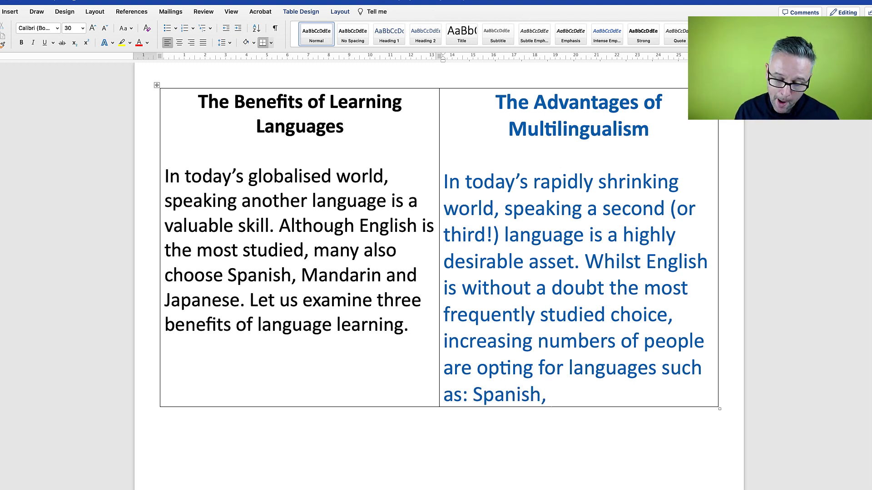
{"action": "type", "text": "Mandarin"}
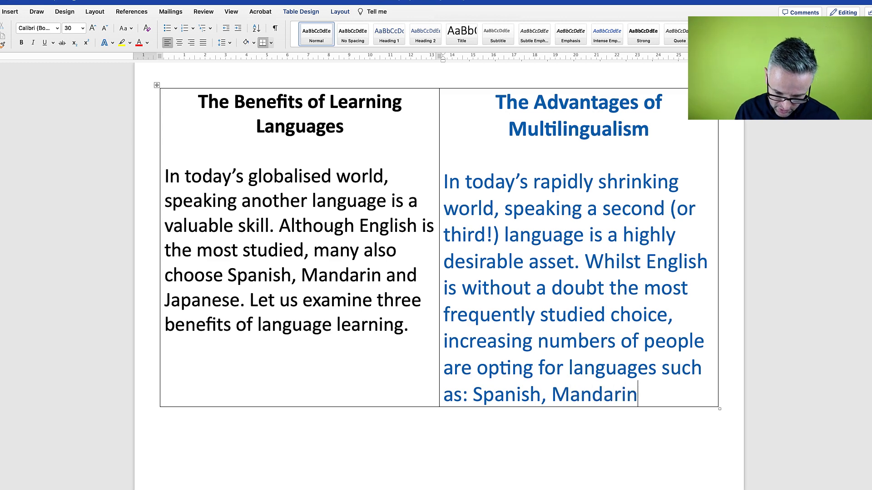
{"action": "type", "text": " and Japanese."}
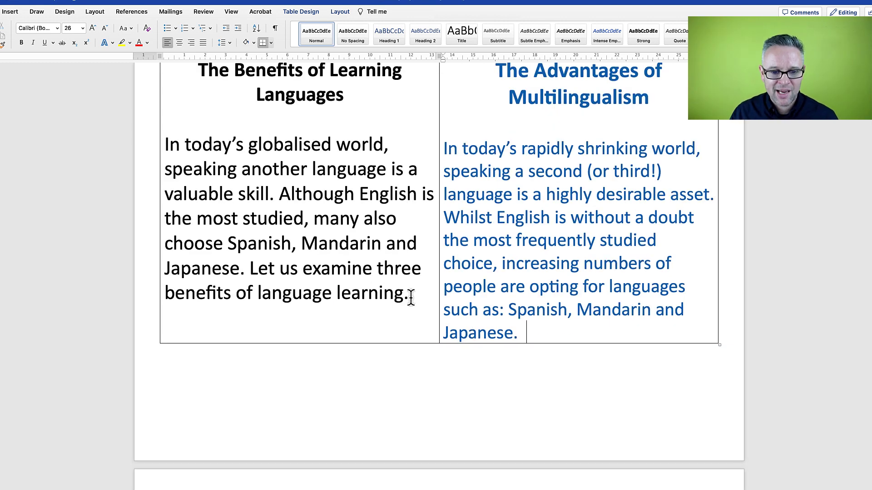
Add 'Let us dive into this linguistic landscape and discover the benefits of being multilingual.'
{"action": "left_click_drag", "start_coordinate": [412, 296], "coordinate": [265, 272]}
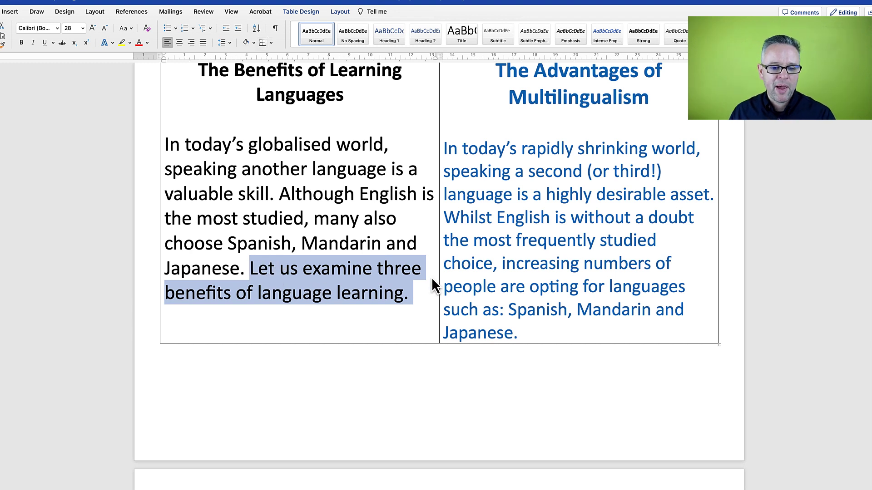
{"action": "left_click", "coordinate": [529, 335]}
{"action": "type", "text": "Let us dive into this "}
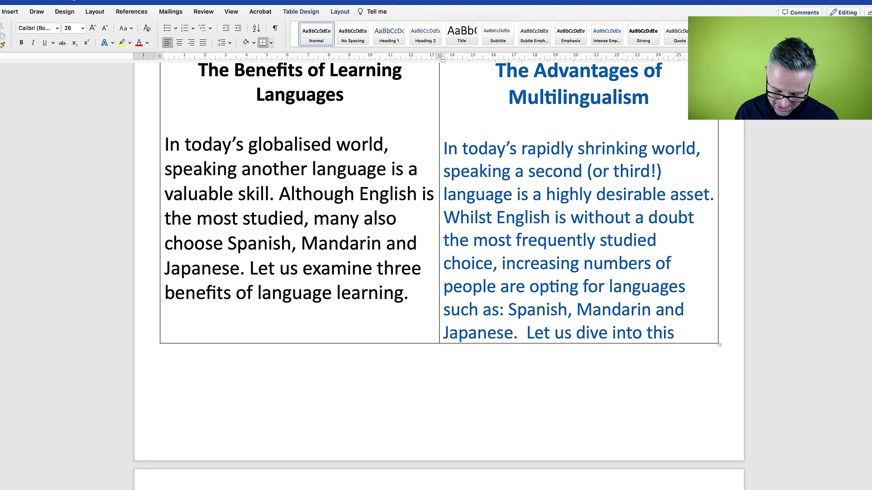
{"action": "type", "text": "linguistic landscape and dis"}
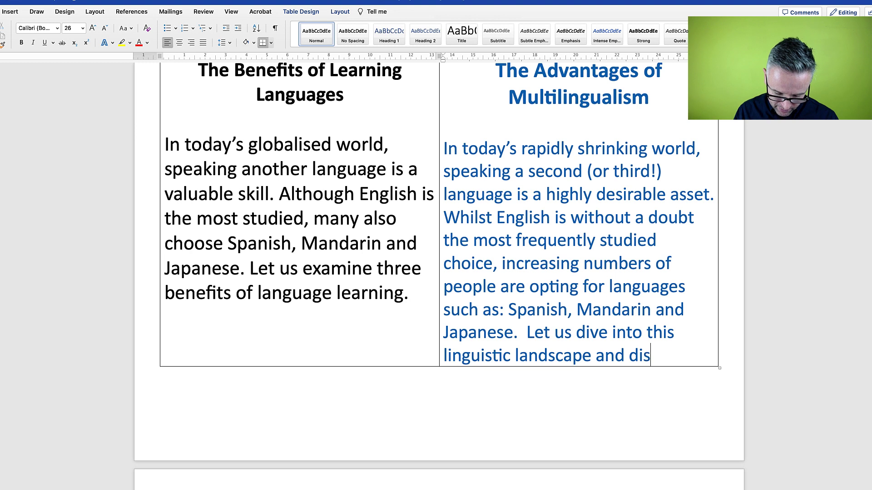
{"action": "type", "text": "cover "}
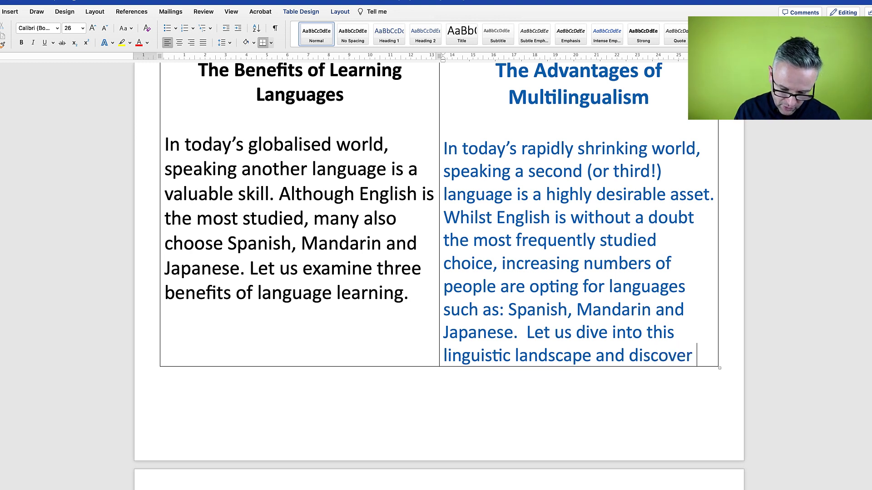
{"action": "type", "text": "the "}
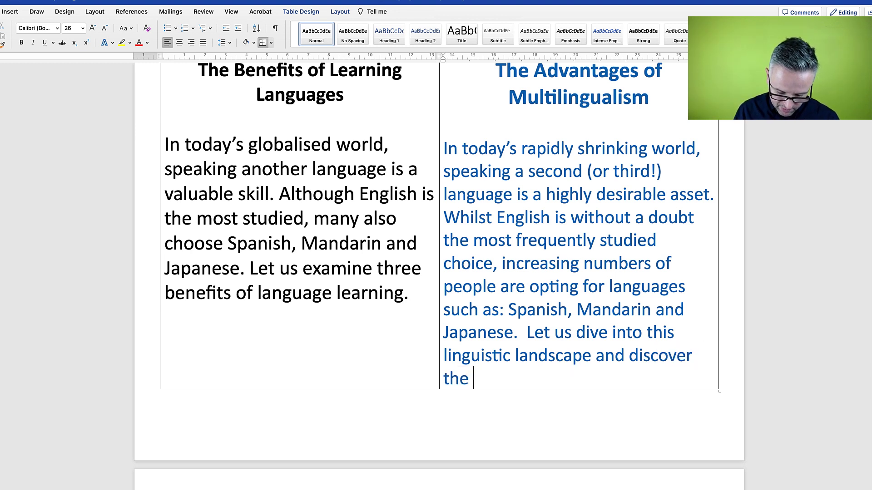
{"action": "type", "text": "benefits of "}
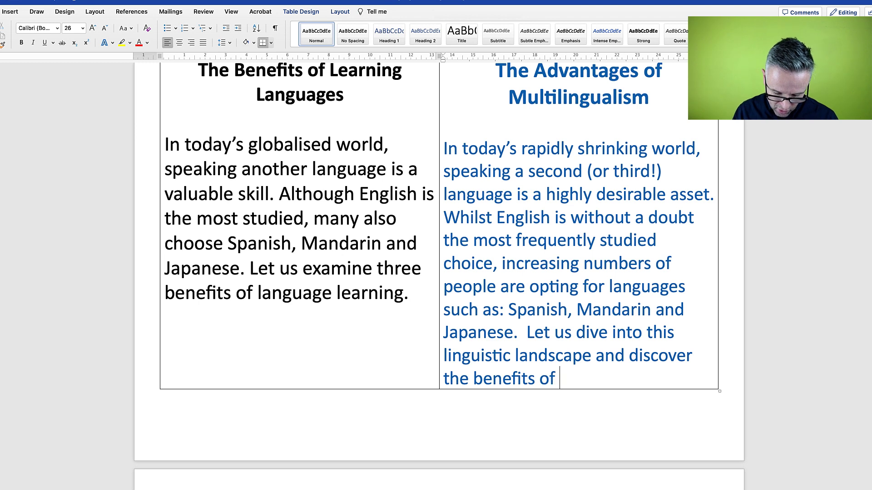
{"action": "type", "text": "being "}
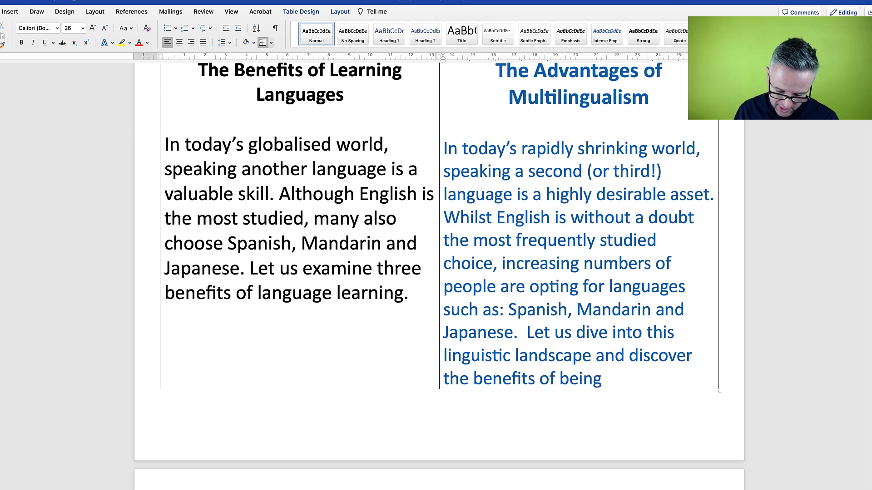
{"action": "type", "text": "multilingual."}
{"action": "left_click_drag", "start_coordinate": [593, 362], "coordinate": [454, 363]}
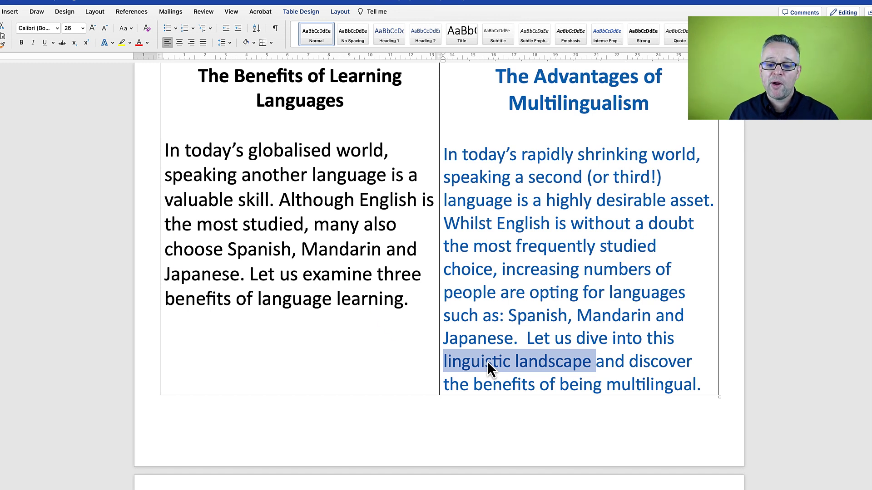
{"action": "left_click", "coordinate": [567, 361]}
{"action": "left_click_drag", "start_coordinate": [592, 363], "coordinate": [515, 363]}
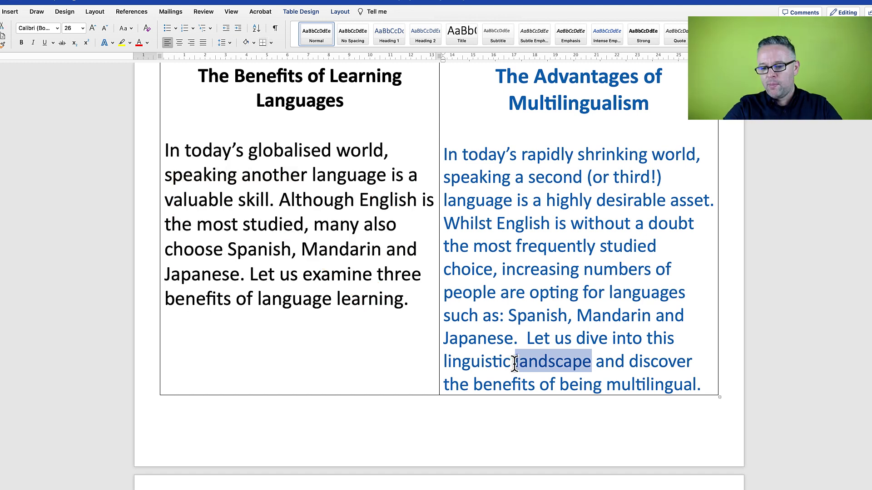
Start the careers rewrite in the empty right cell with 'Firstly, fluency in an aditional'
{"action": "scroll", "coordinate": [475, 135], "scroll_direction": "down", "scroll_amount": 10}
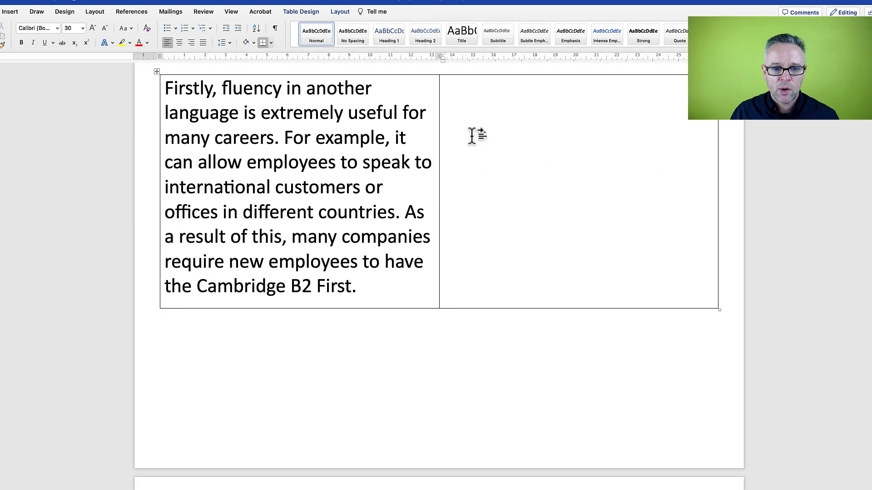
{"action": "scroll", "coordinate": [475, 135], "scroll_direction": "up", "scroll_amount": 2}
{"action": "left_click", "coordinate": [472, 140]}
{"action": "scroll", "coordinate": [477, 142], "scroll_direction": "up", "scroll_amount": 1}
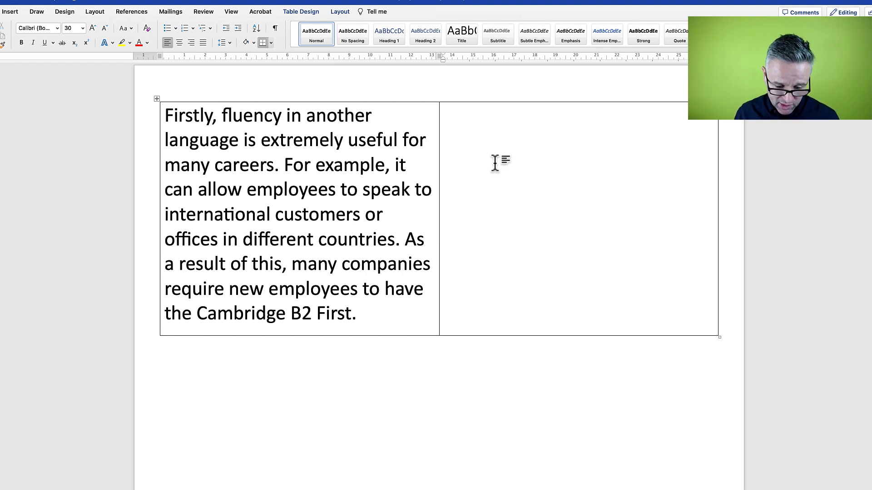
{"action": "type", "text": "Firstly,"}
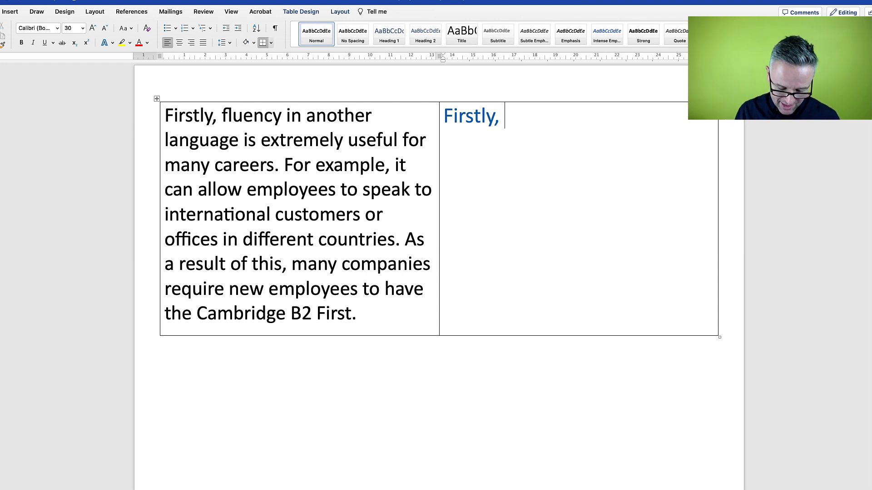
{"action": "type", "text": "fluency "}
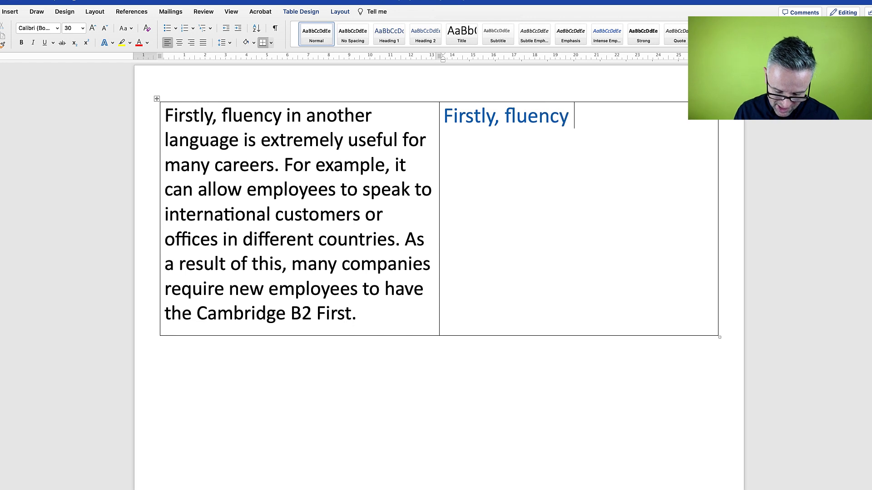
{"action": "type", "text": "in an "}
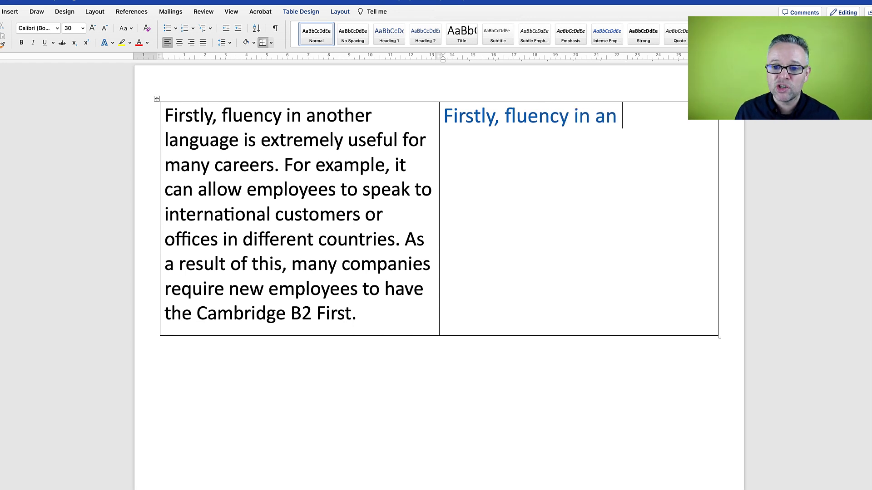
{"action": "type", "text": "aditional"}
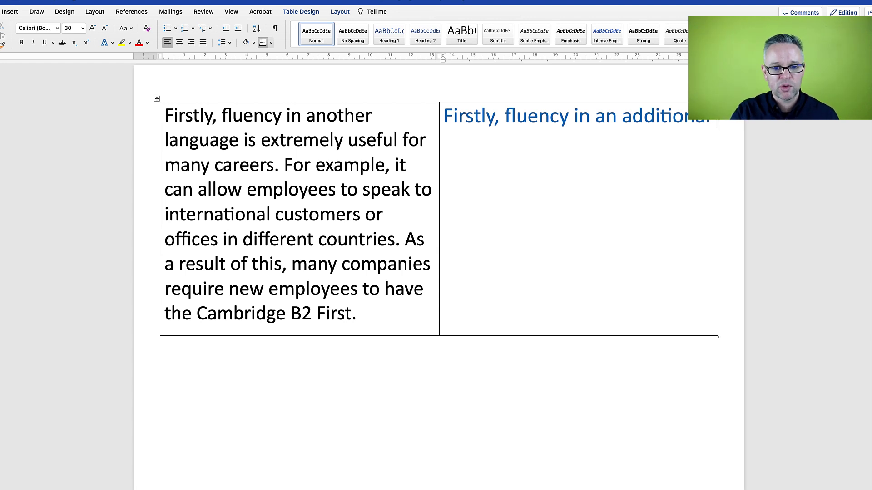
Check the original, then continue the rewrite with 'is extremely advantagoues'
{"action": "scroll", "coordinate": [292, 175], "scroll_direction": "up", "scroll_amount": 1}
{"action": "left_click_drag", "start_coordinate": [283, 193], "coordinate": [249, 177]}
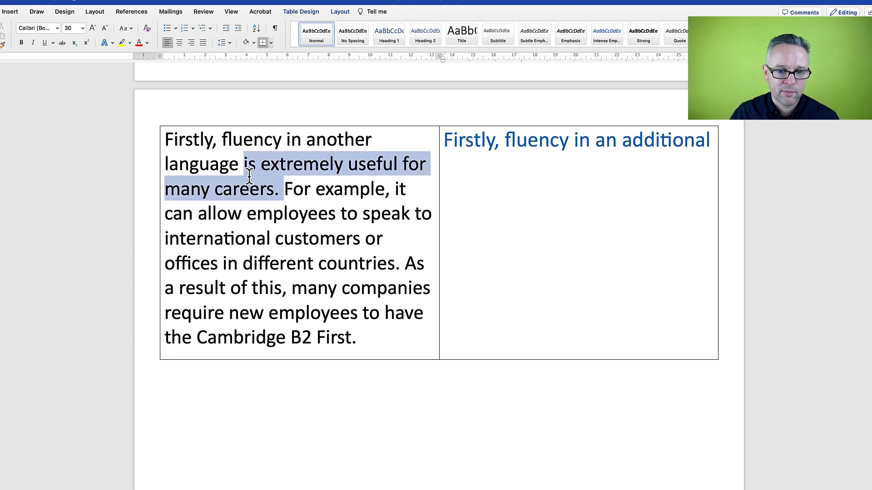
{"action": "left_click", "coordinate": [495, 166]}
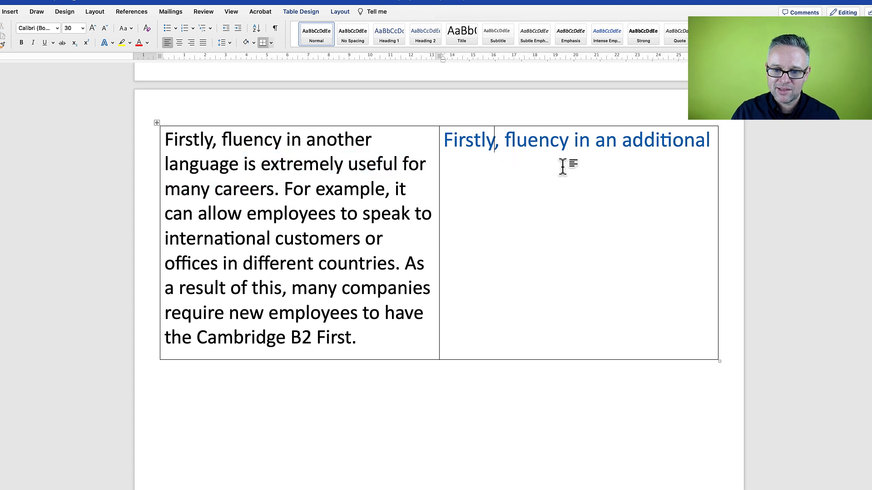
{"action": "left_click", "coordinate": [711, 141]}
{"action": "type", "text": "is extr"}
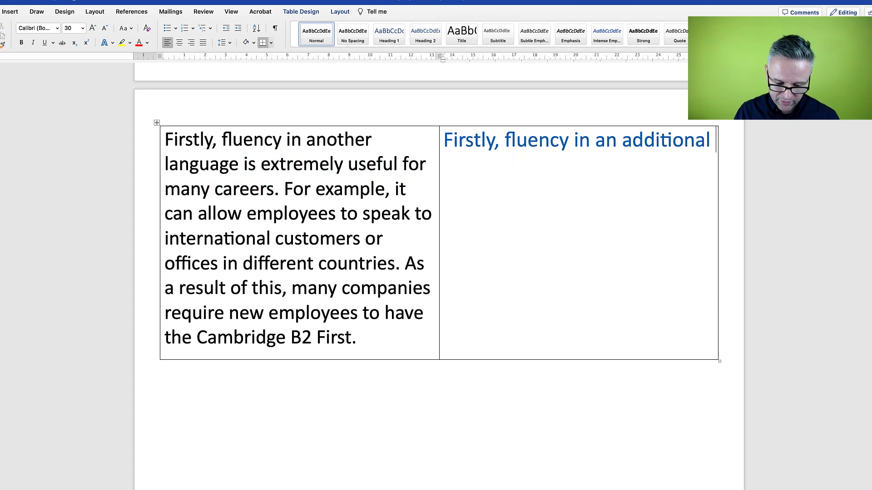
{"action": "type", "text": "eme"}
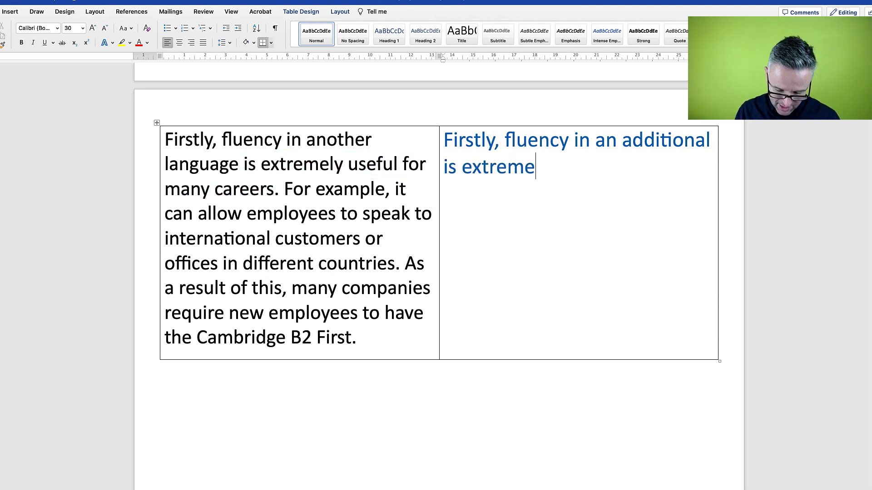
{"action": "type", "text": "ly advan"}
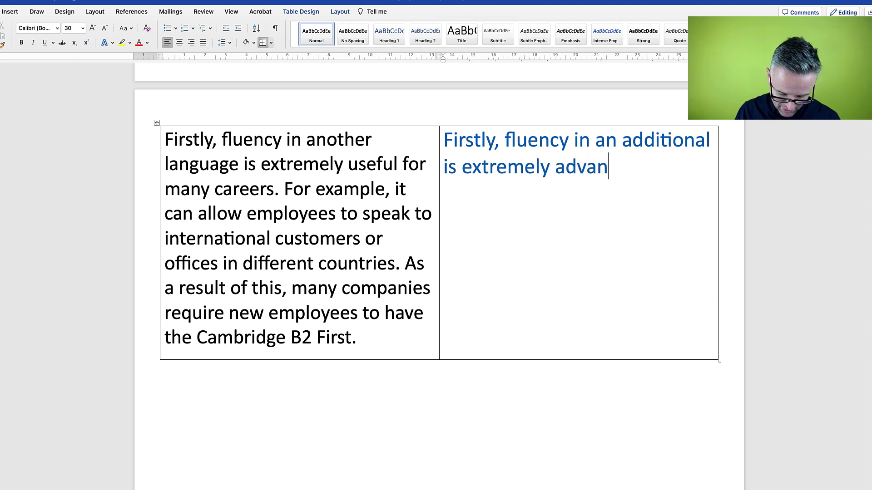
{"action": "type", "text": "tagoues"}
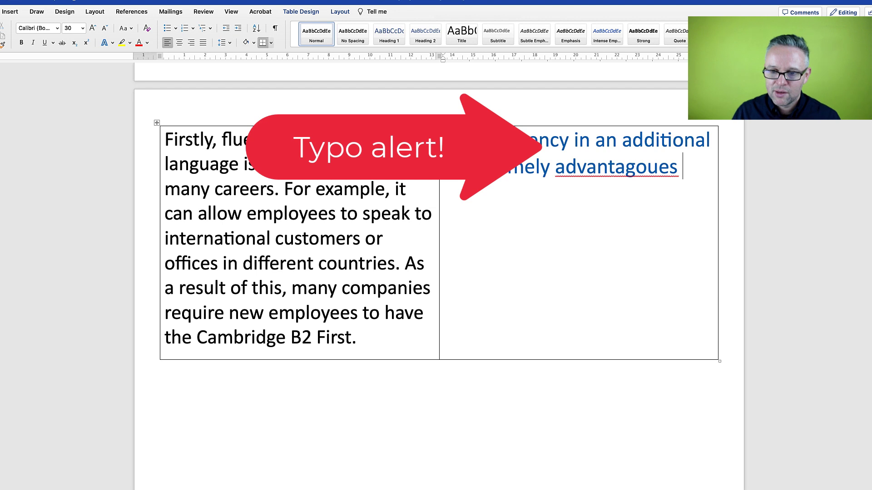
Correct 'advantagoues' to 'advantageous' and add 'in many careers. For example,'
{"action": "scroll", "coordinate": [649, 171], "scroll_direction": "down", "scroll_amount": 1}
{"action": "right_click", "coordinate": [647, 168]}
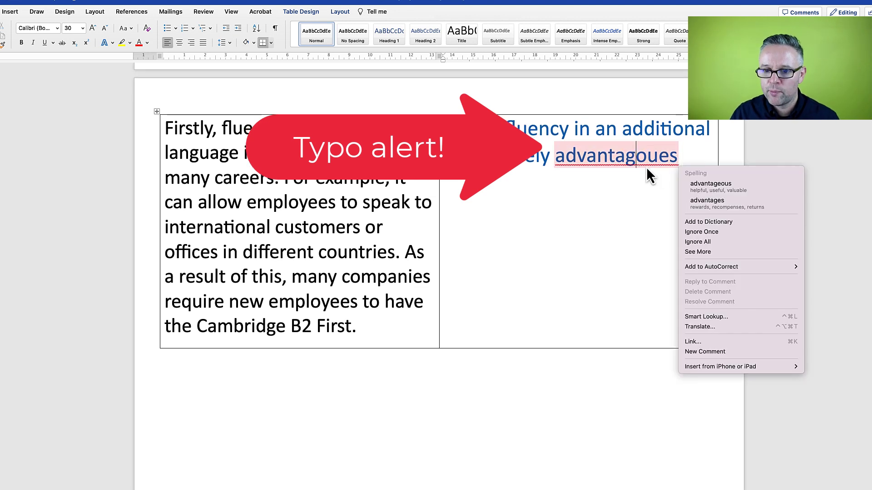
{"action": "left_click", "coordinate": [689, 186]}
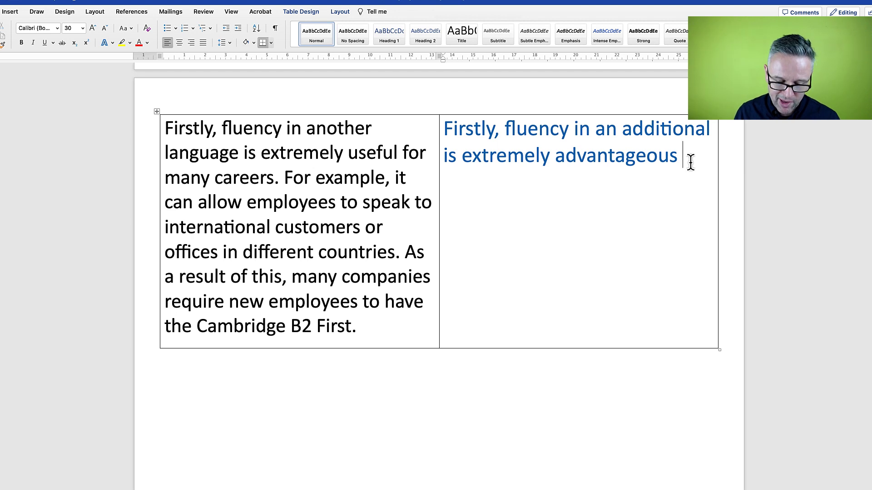
{"action": "type", "text": "in man"}
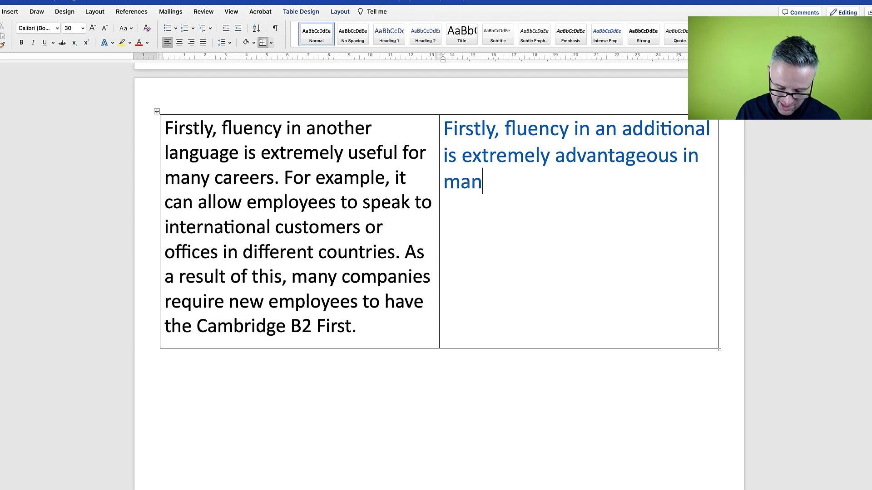
{"action": "type", "text": "y careers. "}
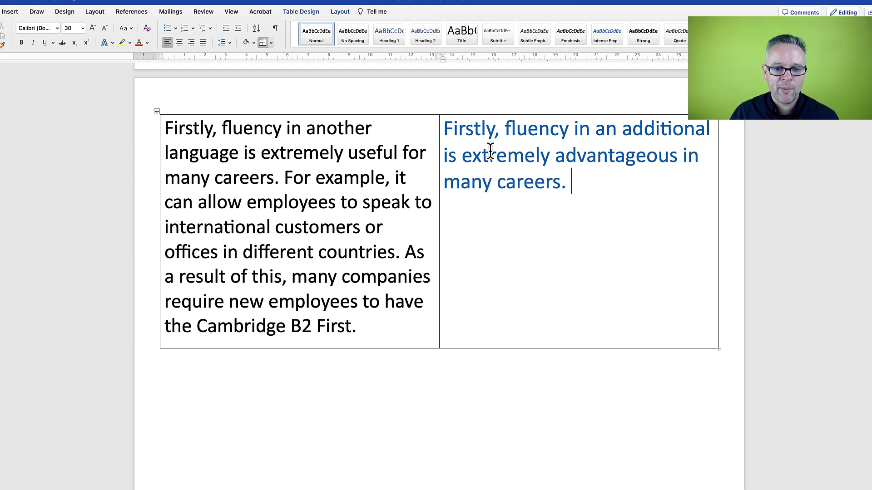
{"action": "type", "text": "For example,"}
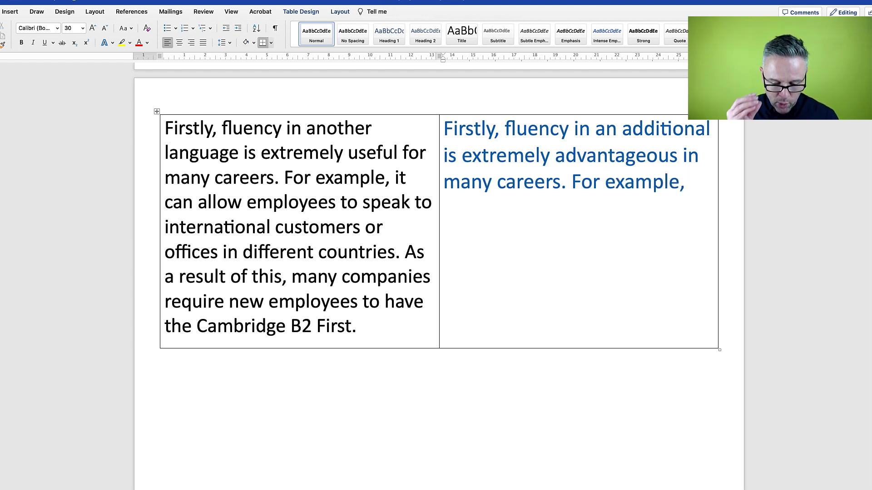
Paraphrasing the original example, add 'employees can communicate with international clients'
{"action": "left_click_drag", "start_coordinate": [385, 178], "coordinate": [402, 262]}
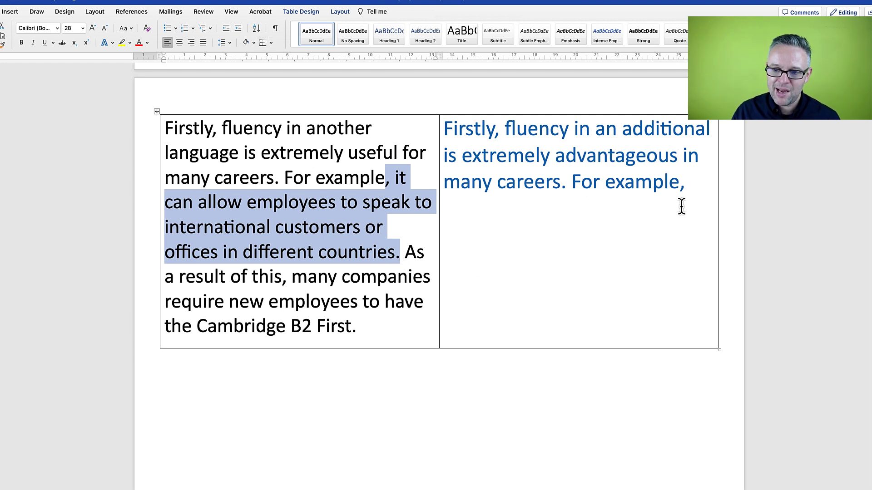
{"action": "left_click", "coordinate": [690, 186]}
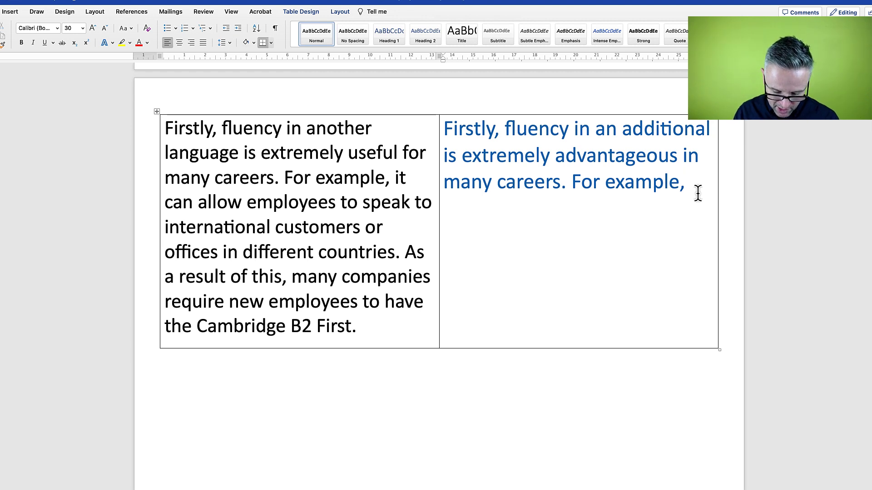
{"action": "type", "text": "employees can commun"}
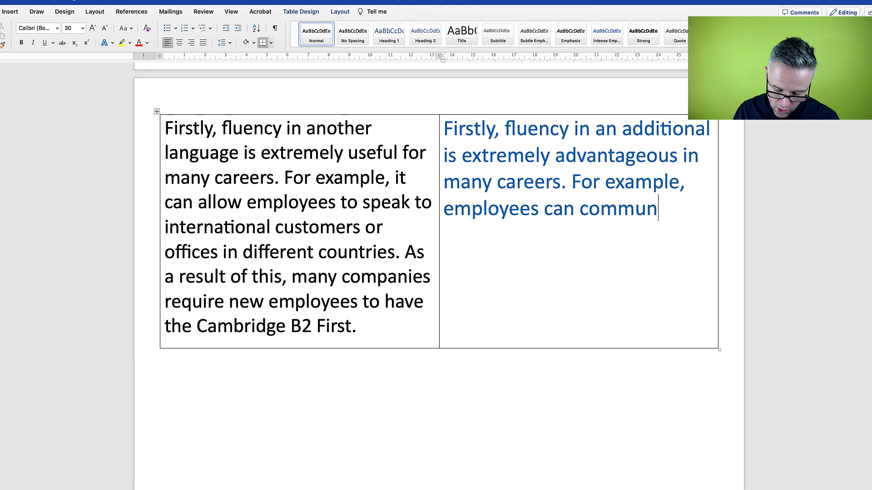
{"action": "type", "text": "icate "}
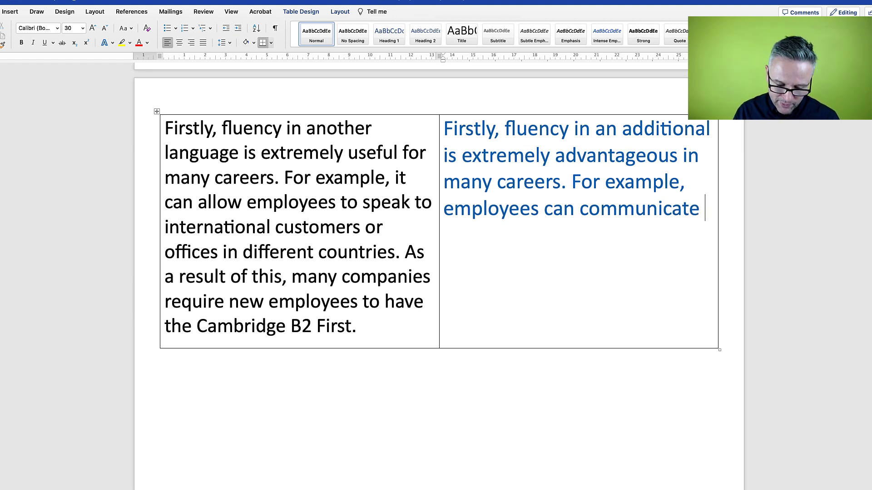
{"action": "type", "text": "with"}
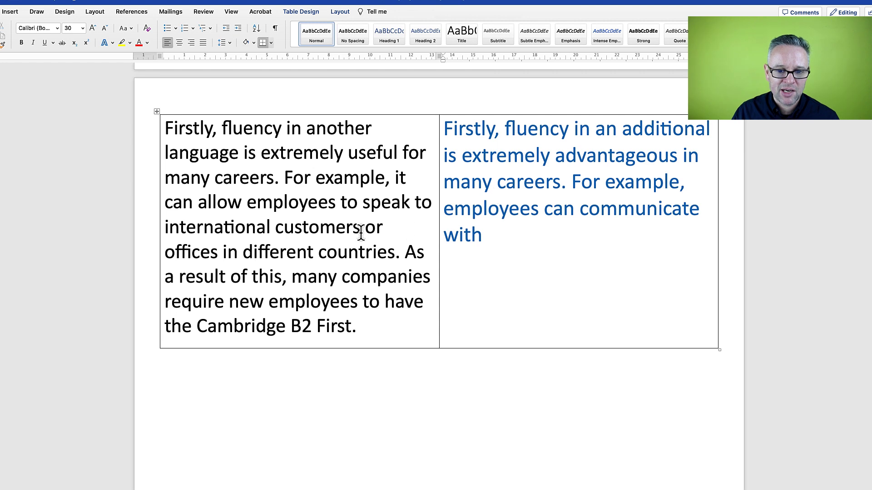
{"action": "left_click_drag", "start_coordinate": [362, 229], "coordinate": [213, 234]}
{"action": "left_click", "coordinate": [515, 237]}
{"action": "type", "text": "international clients"}
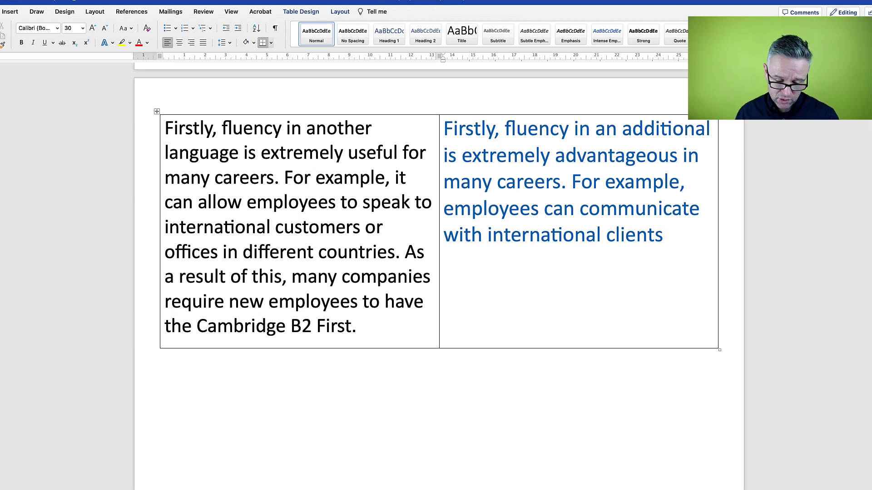
Mark 'or offices in different countries' in the original and add 'or overseas branches.'
{"action": "left_click_drag", "start_coordinate": [400, 252], "coordinate": [275, 227]}
{"action": "left_click", "coordinate": [372, 236]}
{"action": "left_click", "coordinate": [396, 253], "text": "shift"}
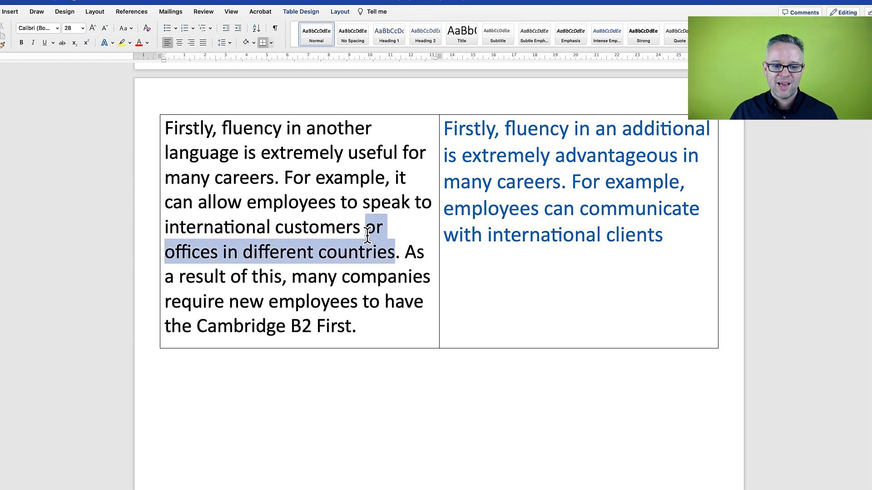
{"action": "left_click", "coordinate": [676, 240]}
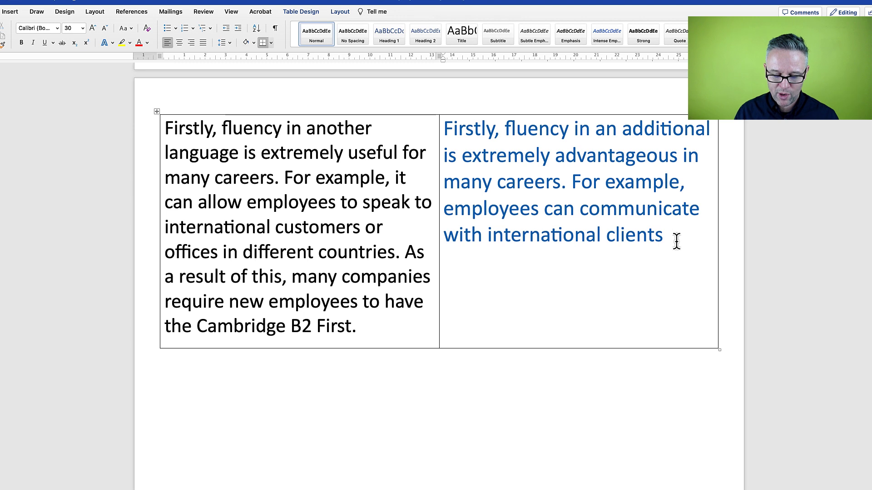
{"action": "type", "text": "or "}
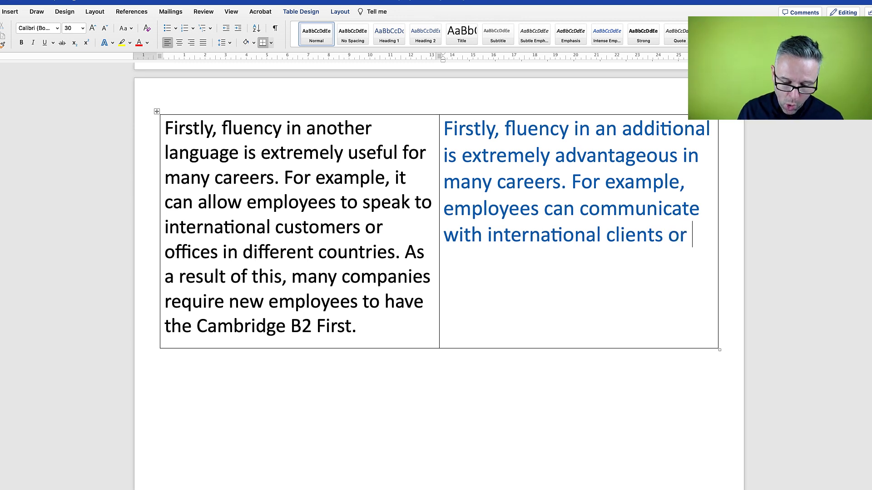
{"action": "type", "text": "branches."}
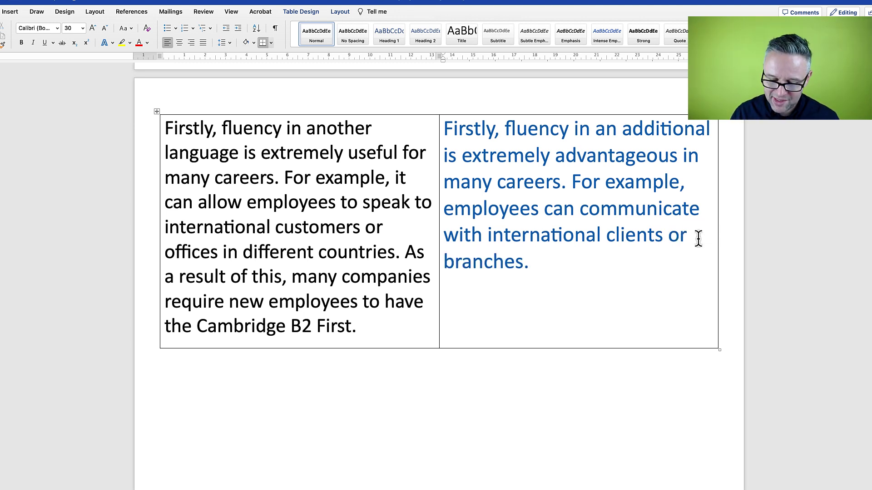
{"action": "type", "text": "overseas"}
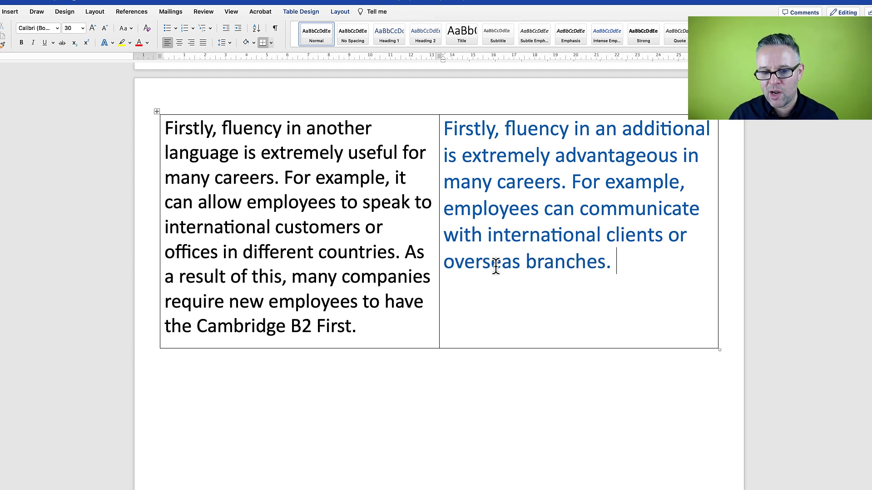
Highlight 'overseas' and 'branches' in the rewrite, then mark 'As a result of this' in the original
{"action": "left_click_drag", "start_coordinate": [521, 266], "coordinate": [445, 267]}
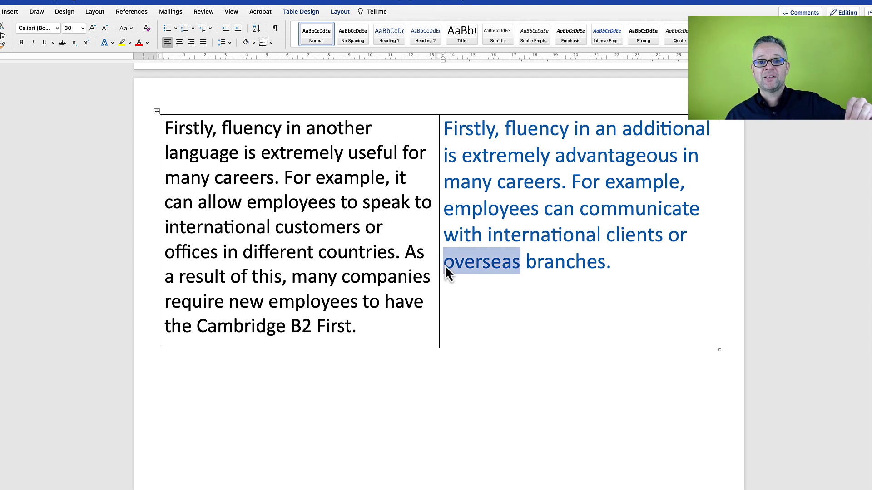
{"action": "left_click", "coordinate": [627, 268]}
{"action": "left_click_drag", "start_coordinate": [604, 263], "coordinate": [527, 264]}
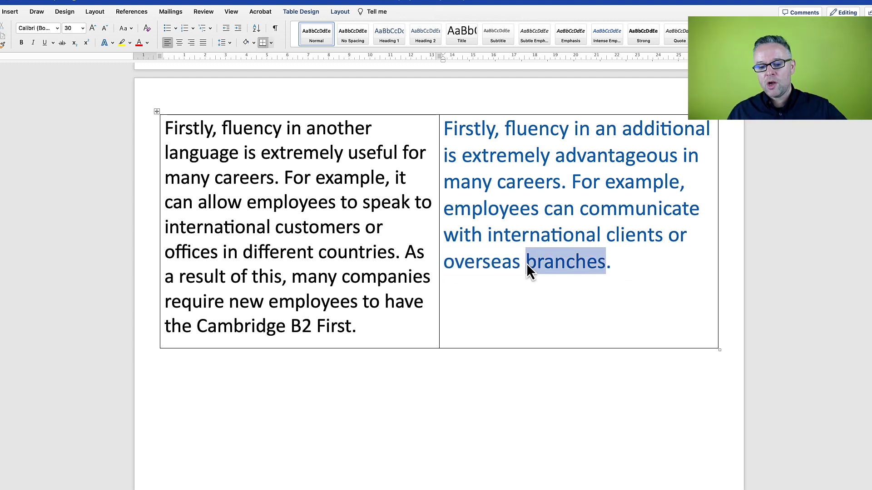
{"action": "left_click", "coordinate": [635, 267]}
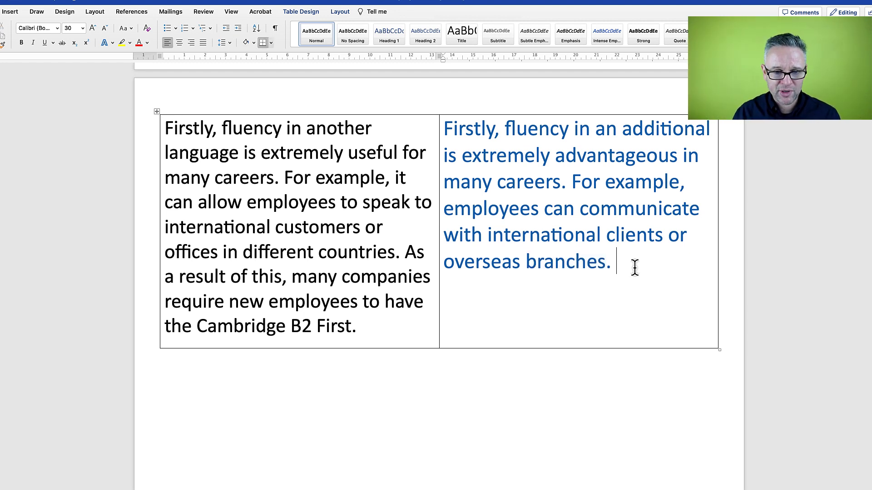
{"action": "left_click_drag", "start_coordinate": [291, 276], "coordinate": [398, 251]}
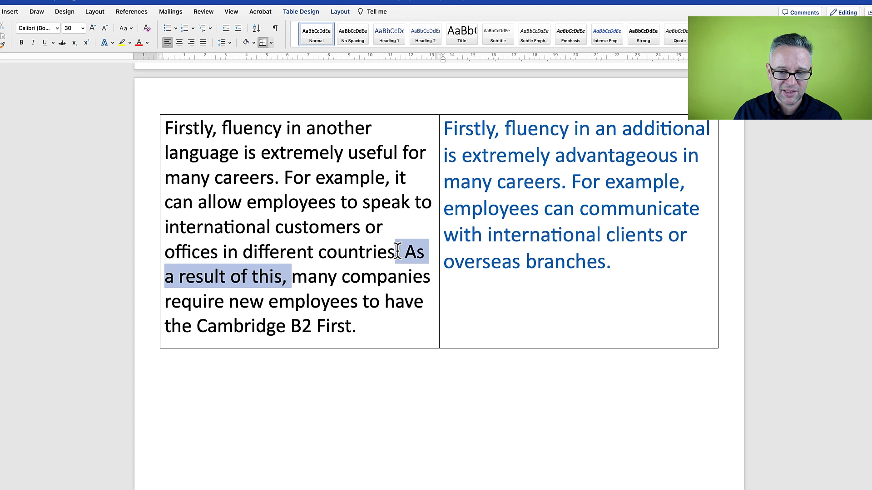
Add 'Consequently, the majority of employers demand new recruits possess the Cambridge B2 certificate as a minimum.'
{"action": "left_click", "coordinate": [637, 265]}
{"action": "type", "text": "Consequently,"}
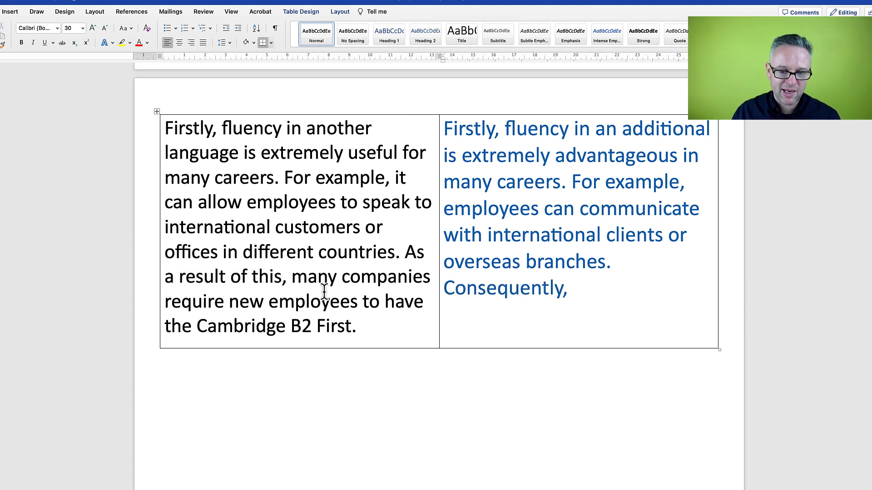
{"action": "left_click_drag", "start_coordinate": [354, 306], "coordinate": [292, 285]}
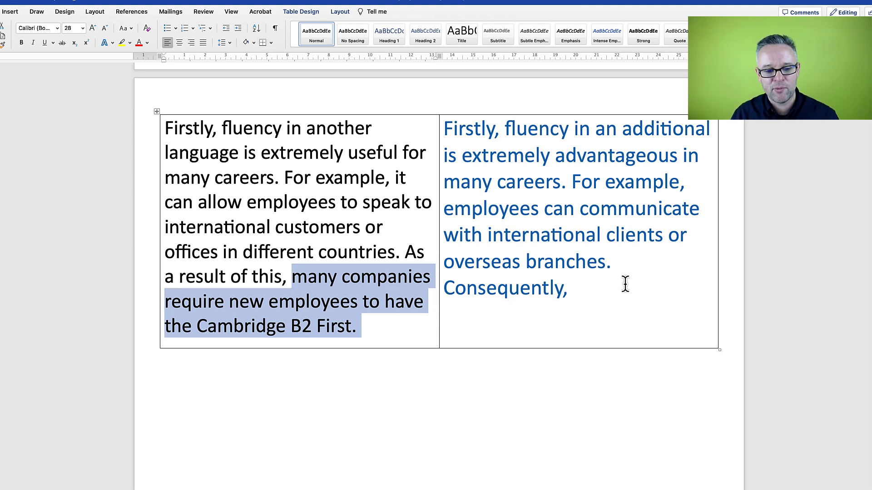
{"action": "left_click", "coordinate": [612, 294]}
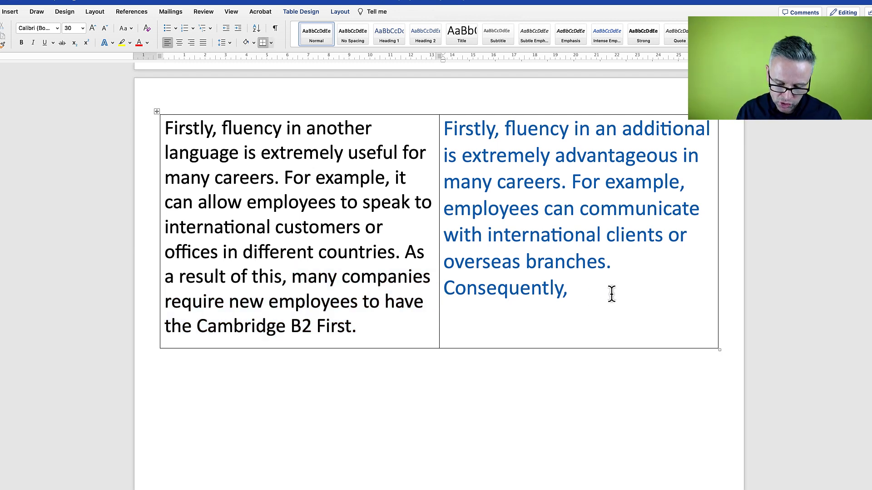
{"action": "type", "text": "the majority of "}
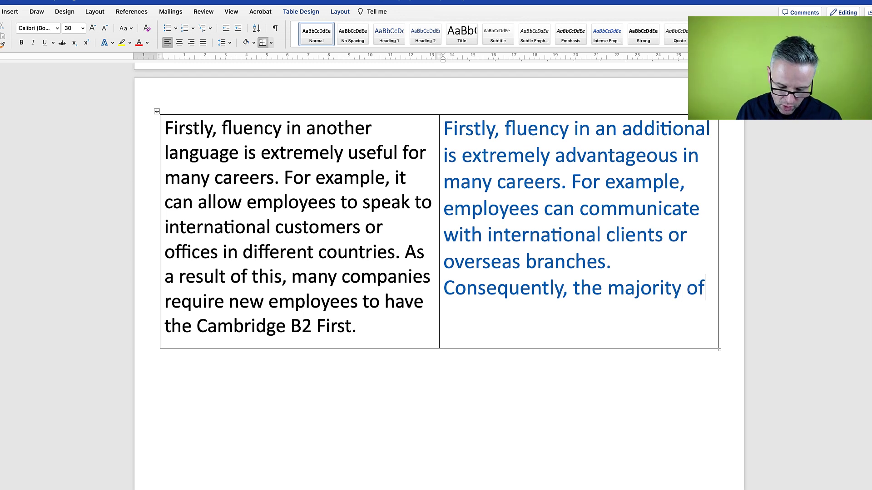
{"action": "type", "text": "employers "}
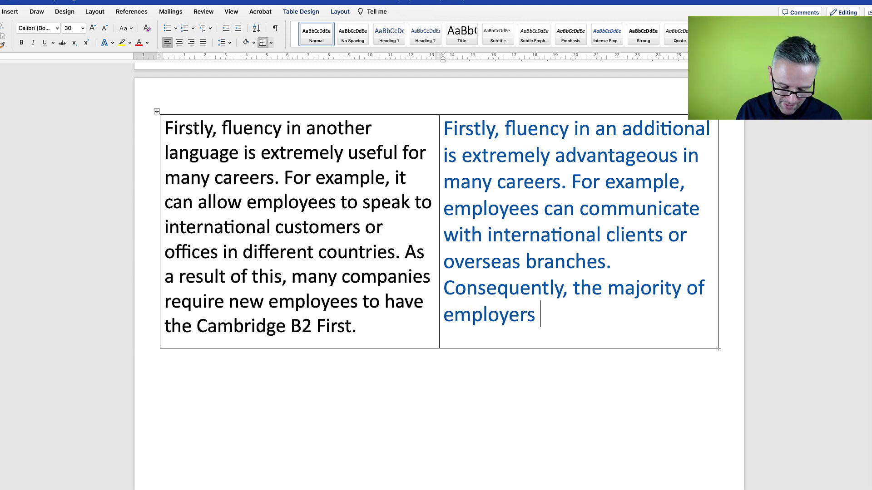
{"action": "type", "text": "demand new "}
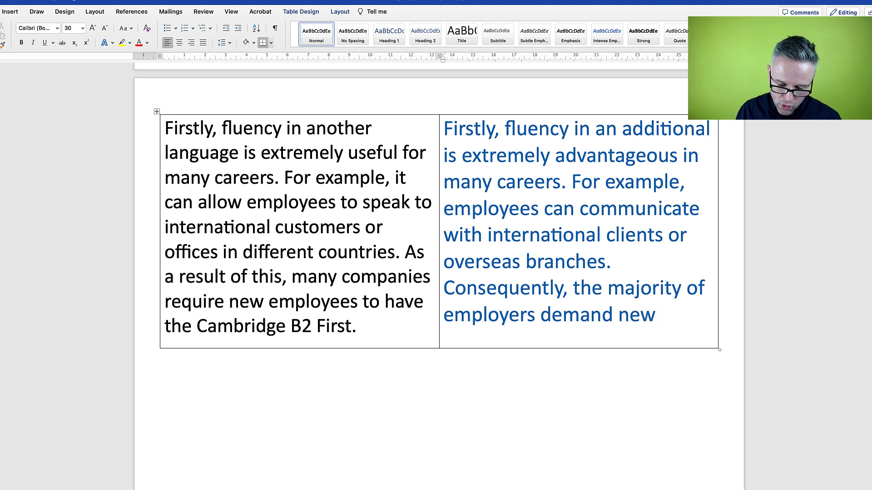
{"action": "type", "text": "recrui"}
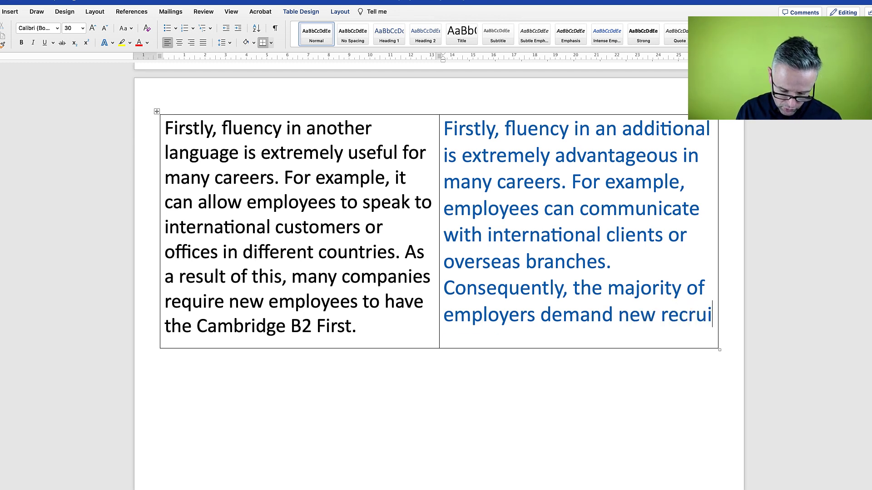
{"action": "type", "text": "ts poss"}
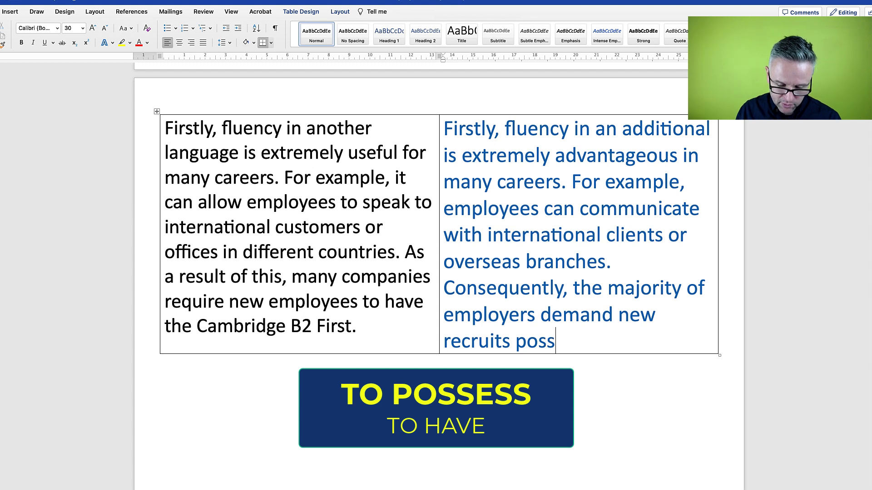
{"action": "type", "text": "ess the Cambridge B2"}
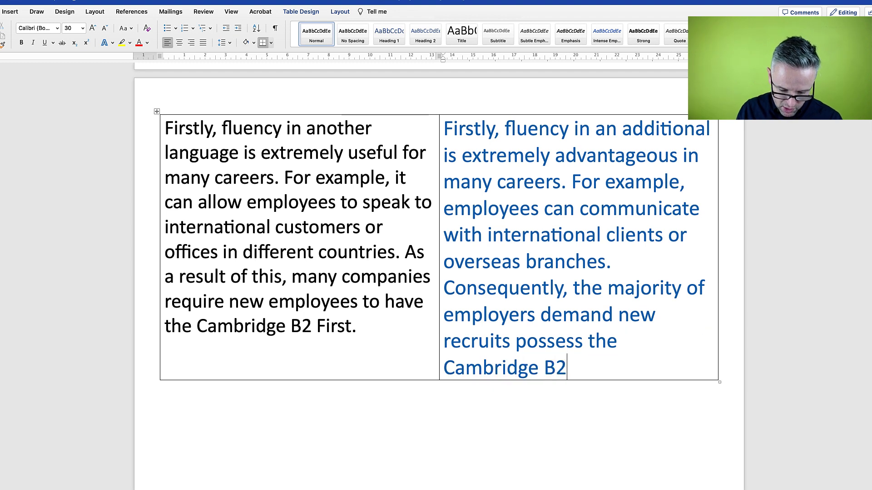
{"action": "type", "text": " certificate as a "}
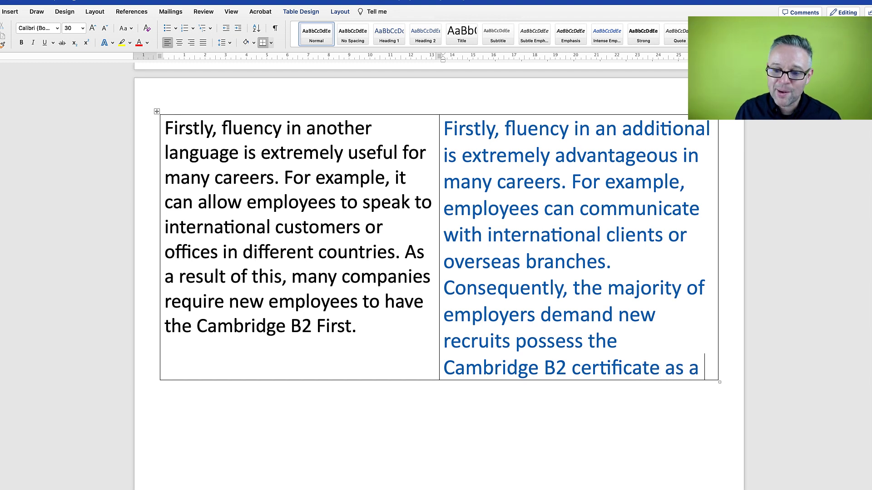
{"action": "type", "text": "minimu"}
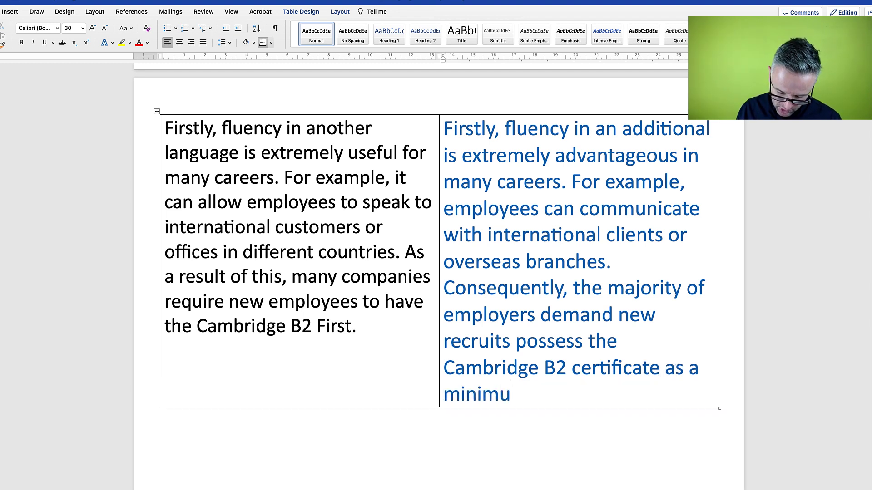
{"action": "type", "text": "m."}
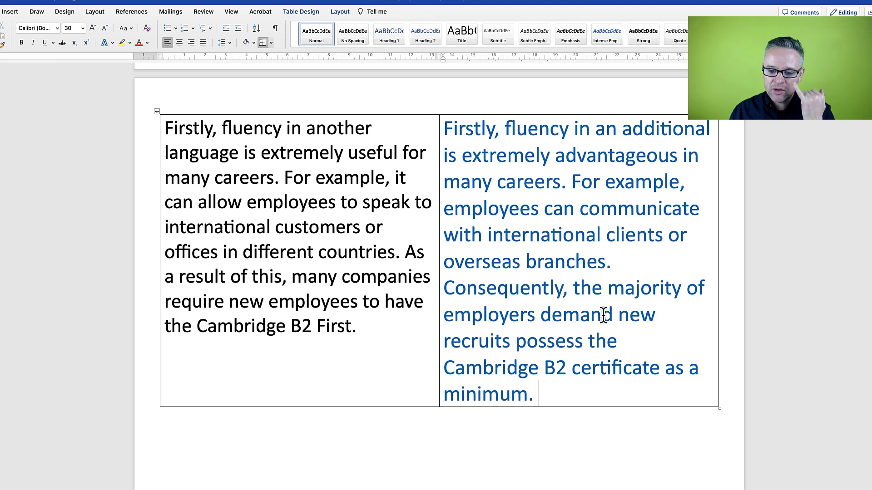
Highlight 'possess' and 'demand' in the rewrite, then ignore the grammar flag on 'the majority of'
{"action": "left_click_drag", "start_coordinate": [583, 341], "coordinate": [516, 344]}
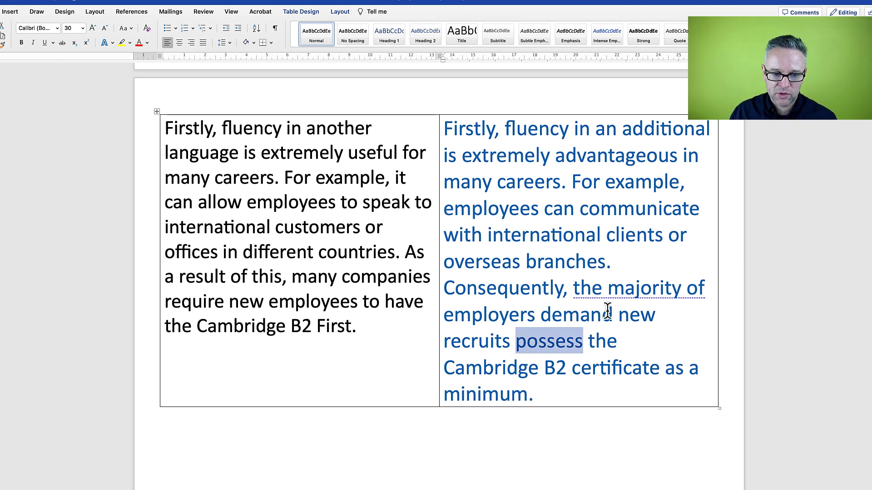
{"action": "left_click_drag", "start_coordinate": [618, 313], "coordinate": [545, 318]}
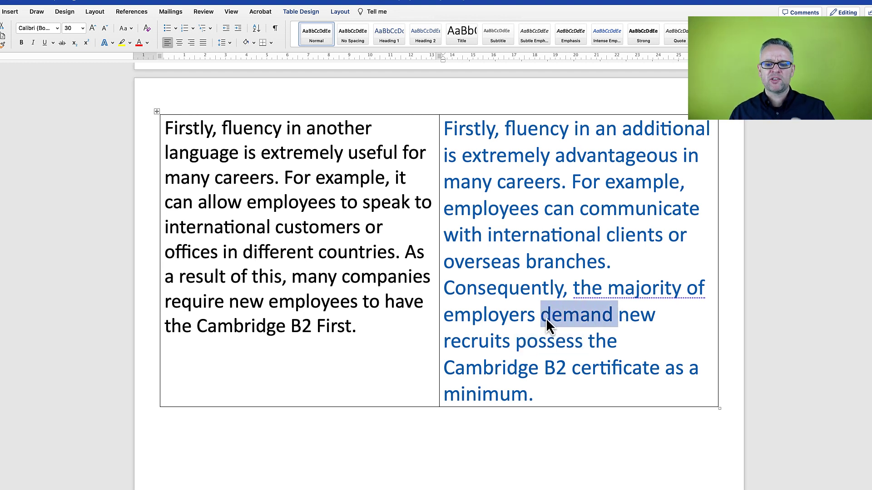
{"action": "left_click", "coordinate": [659, 349]}
{"action": "right_click", "coordinate": [677, 295]}
{"action": "left_click", "coordinate": [700, 346]}
{"action": "left_click", "coordinate": [599, 383]}
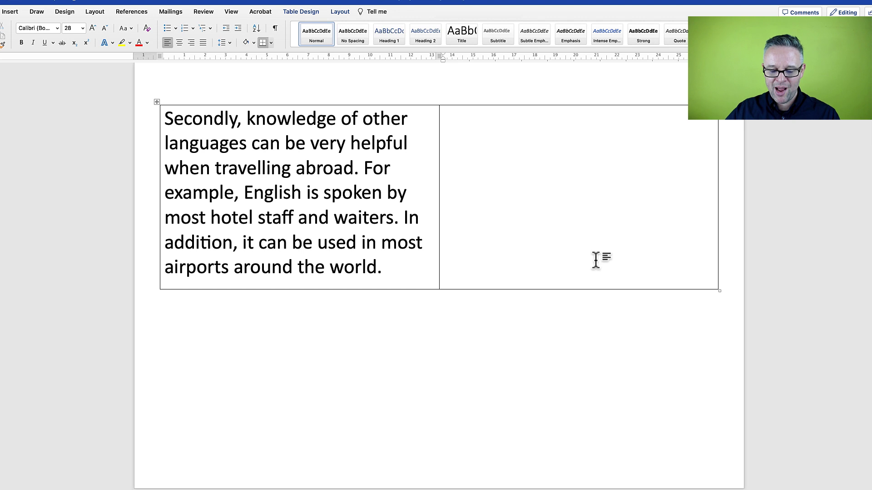
In the empty right cell, write 'Secondly, linguistic knowledge is often beneficial when travelling abroad.'
{"action": "left_click", "coordinate": [596, 260]}
{"action": "type", "text": "Sec"}
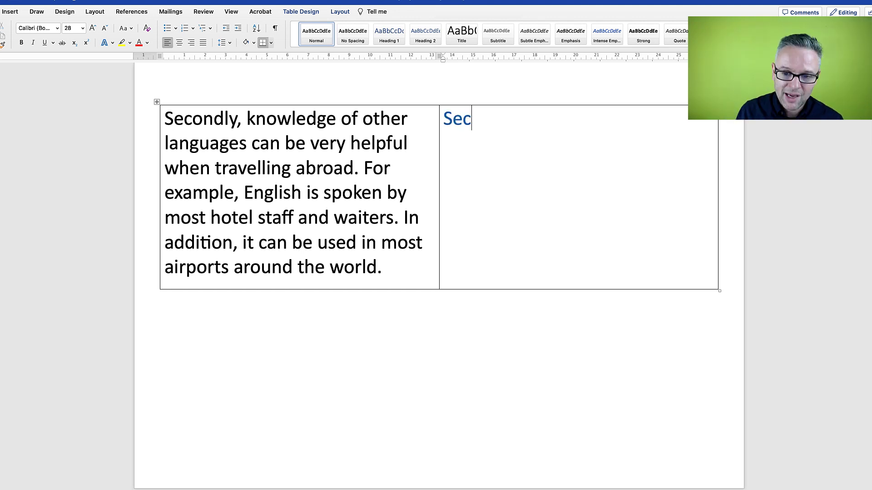
{"action": "type", "text": "ondly,"}
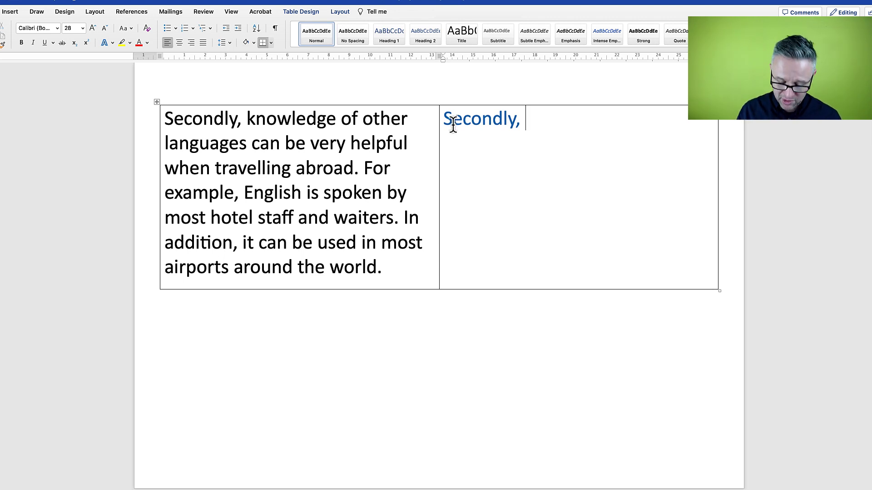
{"action": "type", "text": "linguistic knowledge"}
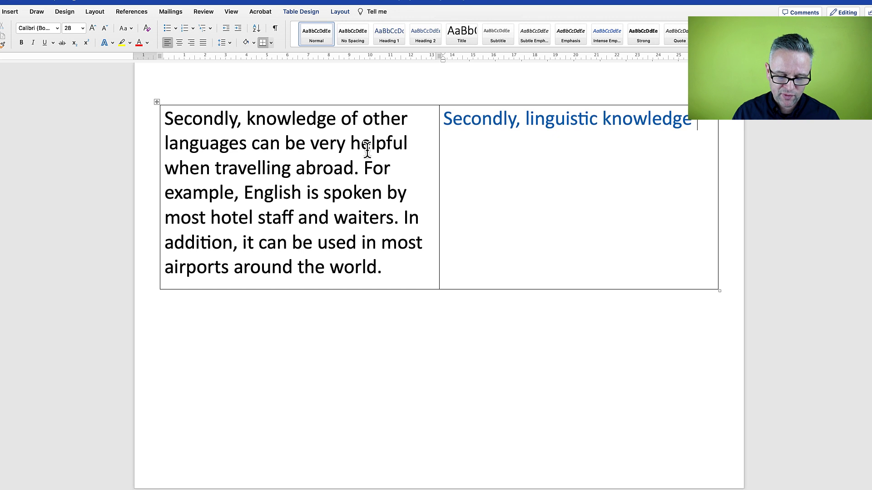
{"action": "type", "text": "is often "}
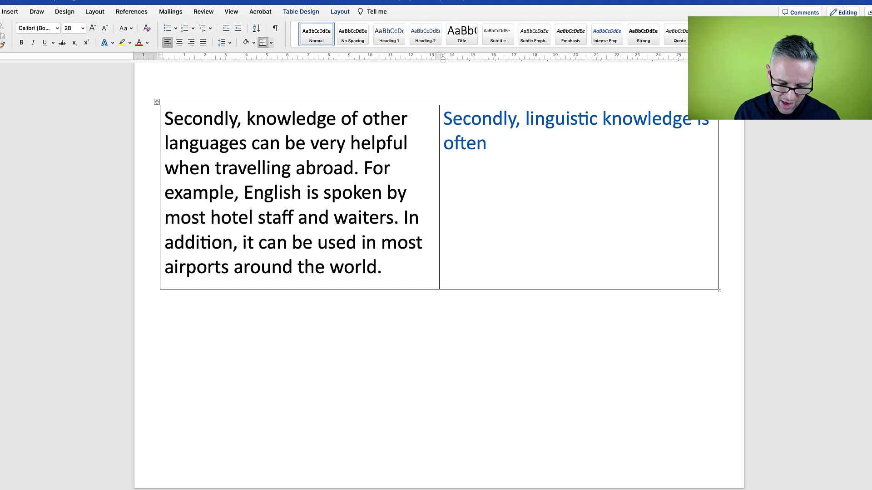
{"action": "type", "text": "benefici"}
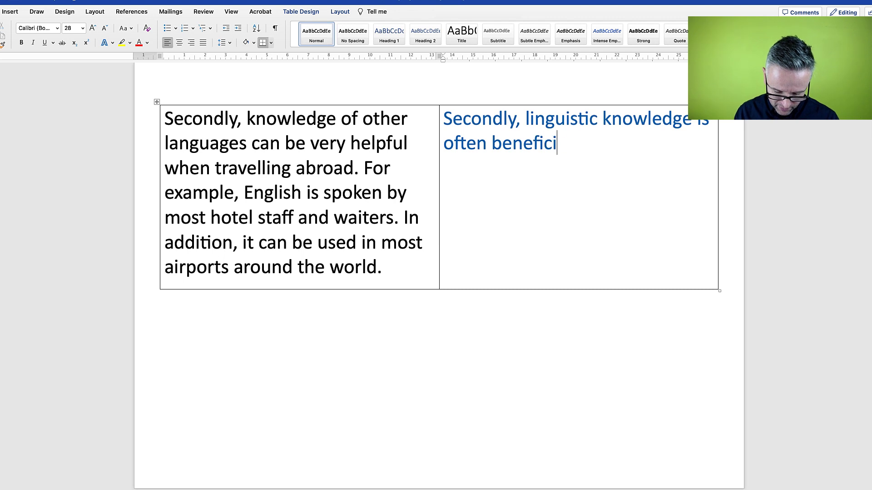
{"action": "type", "text": "al when travelling abroad."}
Select the original's sentences from 'For' to 'world.' and return the caret after 'abroad.'
{"action": "left_click", "coordinate": [365, 169]}
{"action": "left_click_drag", "start_coordinate": [366, 169], "coordinate": [387, 266]}
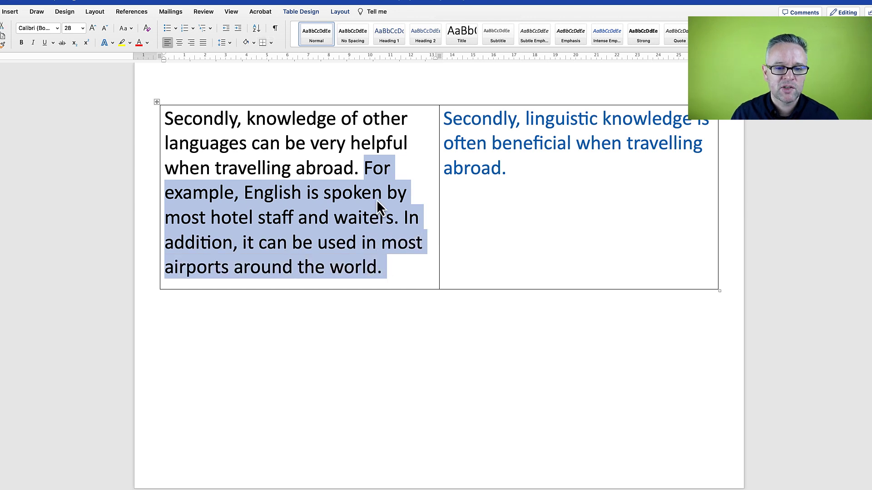
{"action": "left_click", "coordinate": [524, 169]}
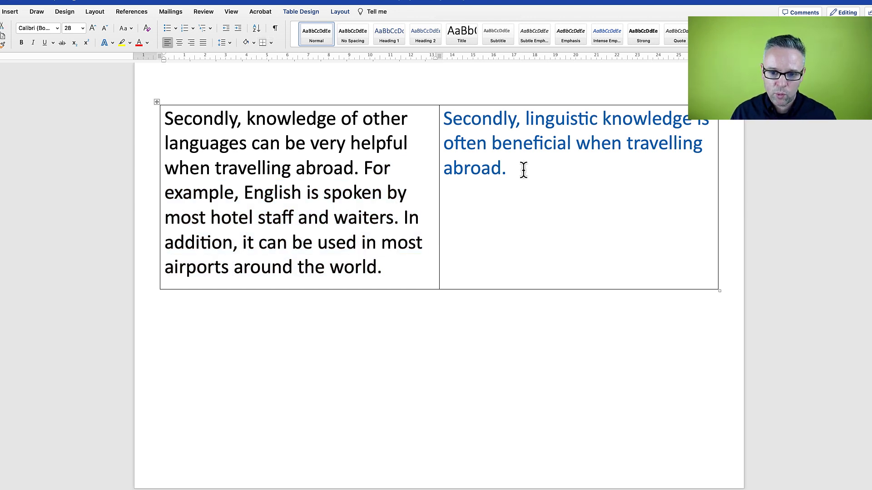